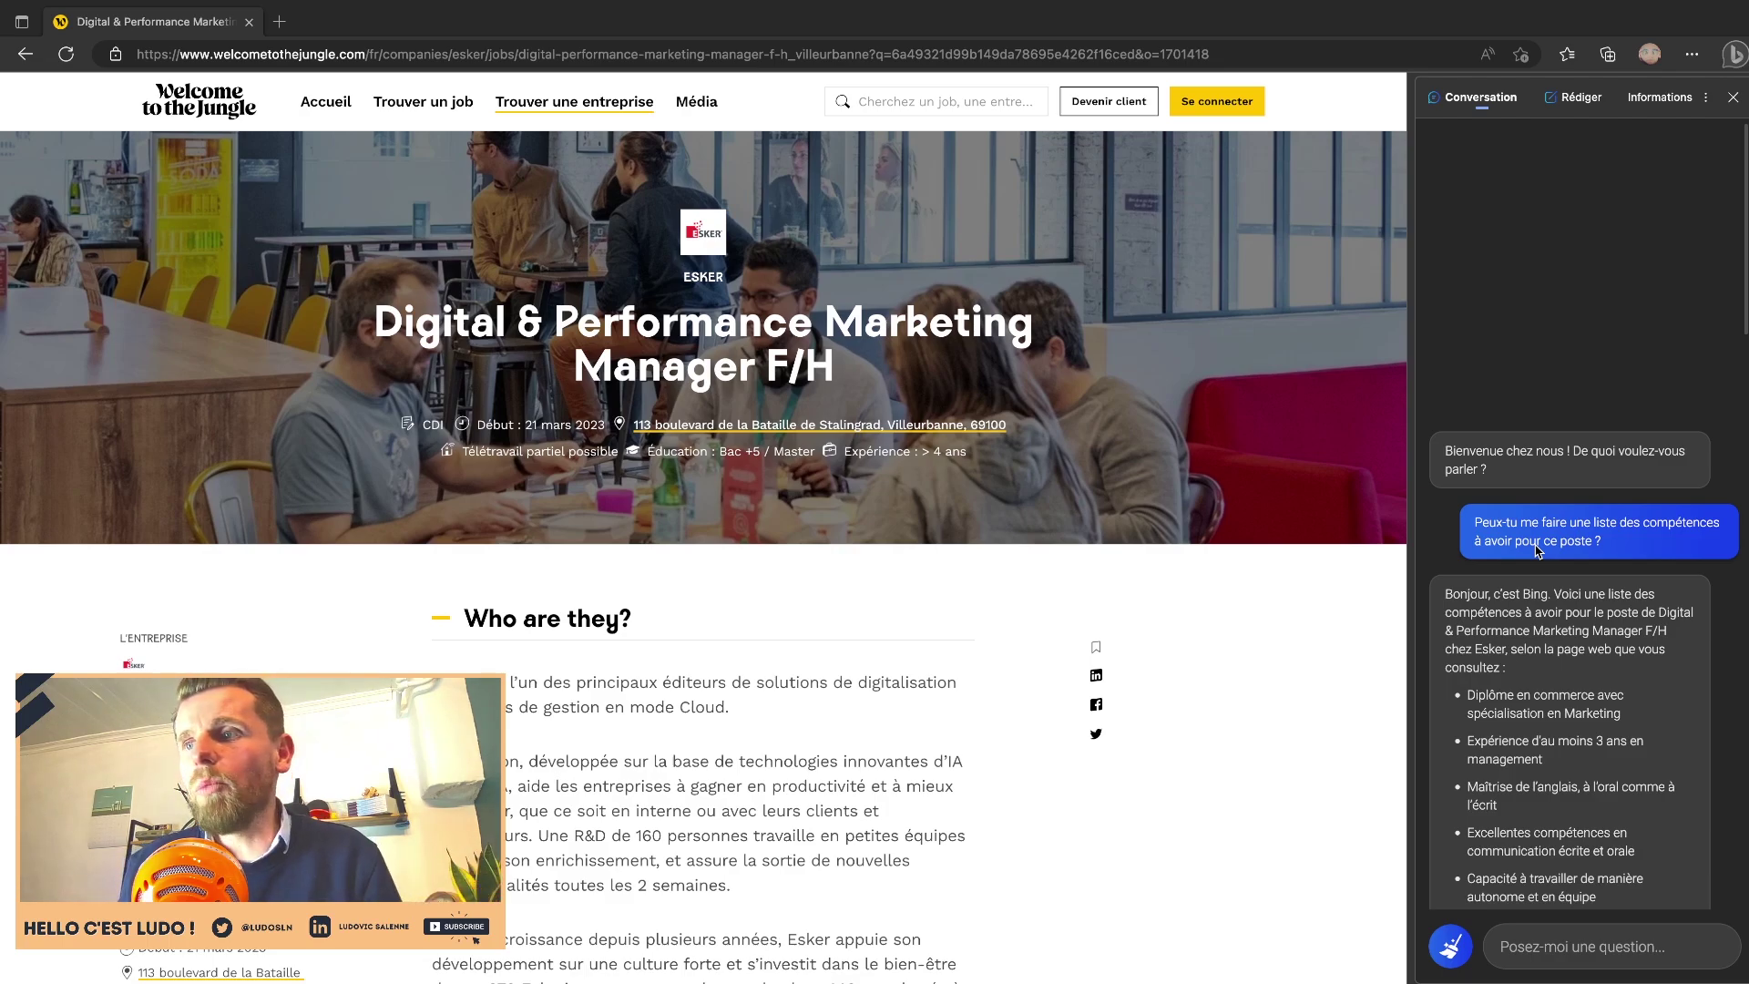
# Review the chat about the Esker marketing job: the required skills, the company summary and the mock interview questions.
pyautogui.scroll(-3, 1537, 551)
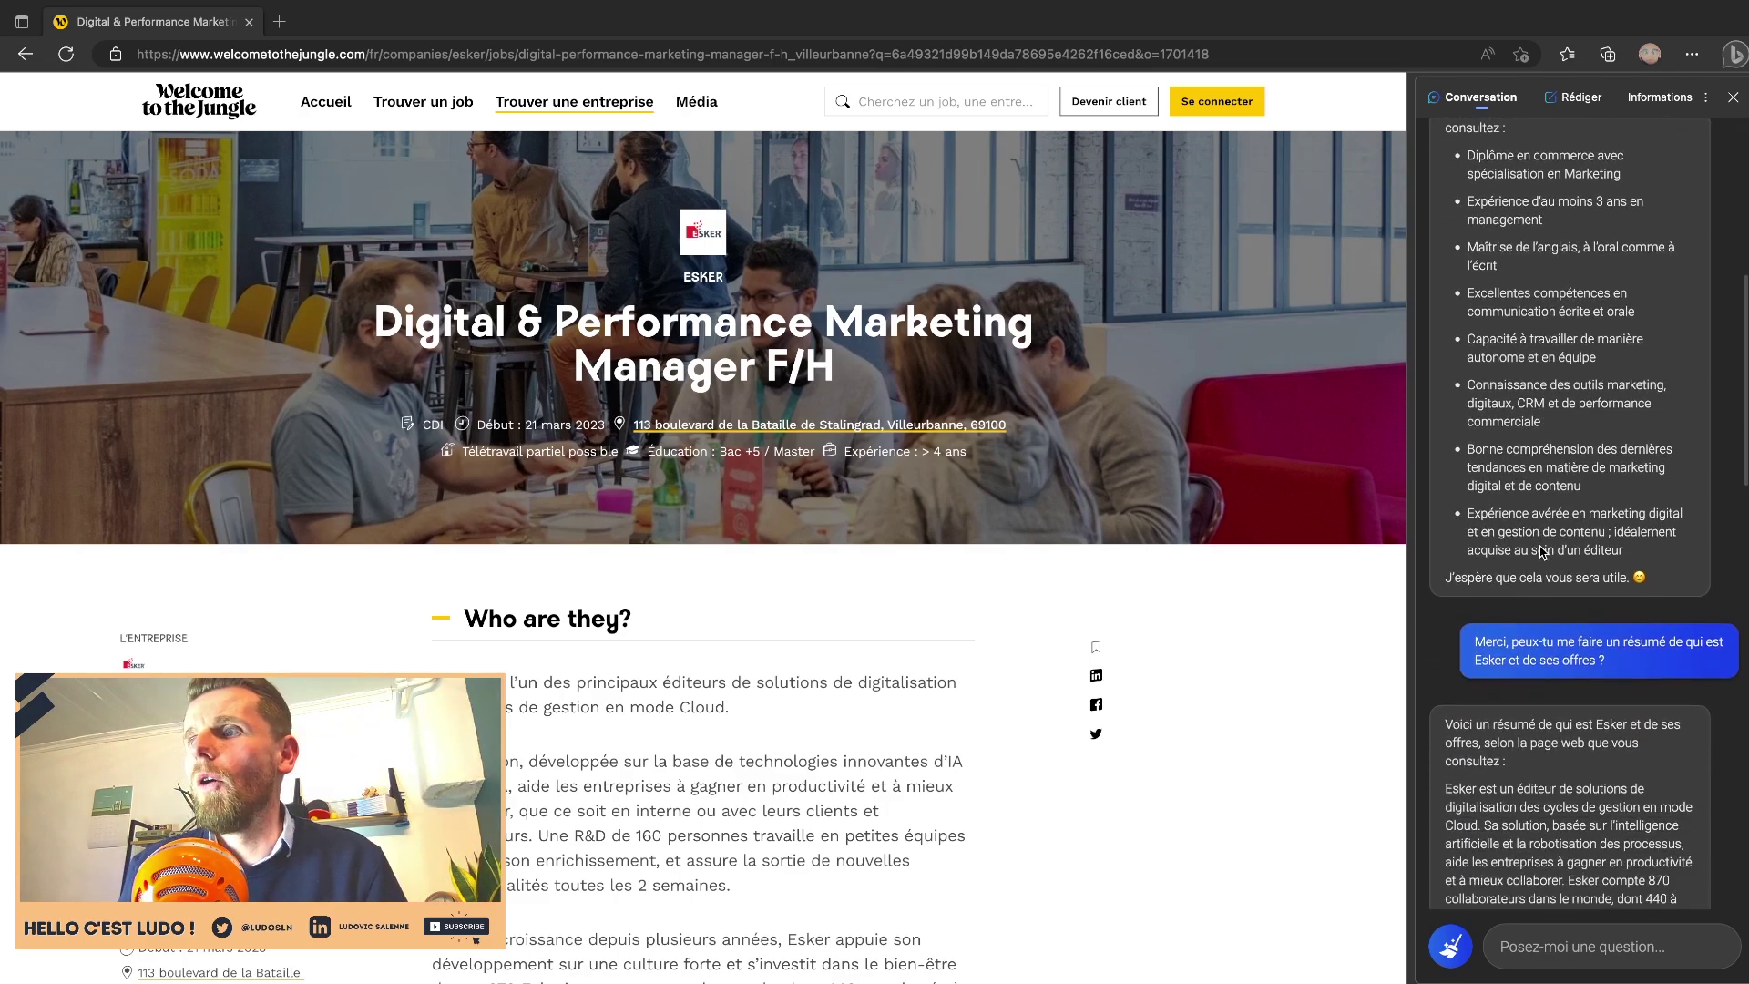
pyautogui.scroll(-2, 1542, 553)
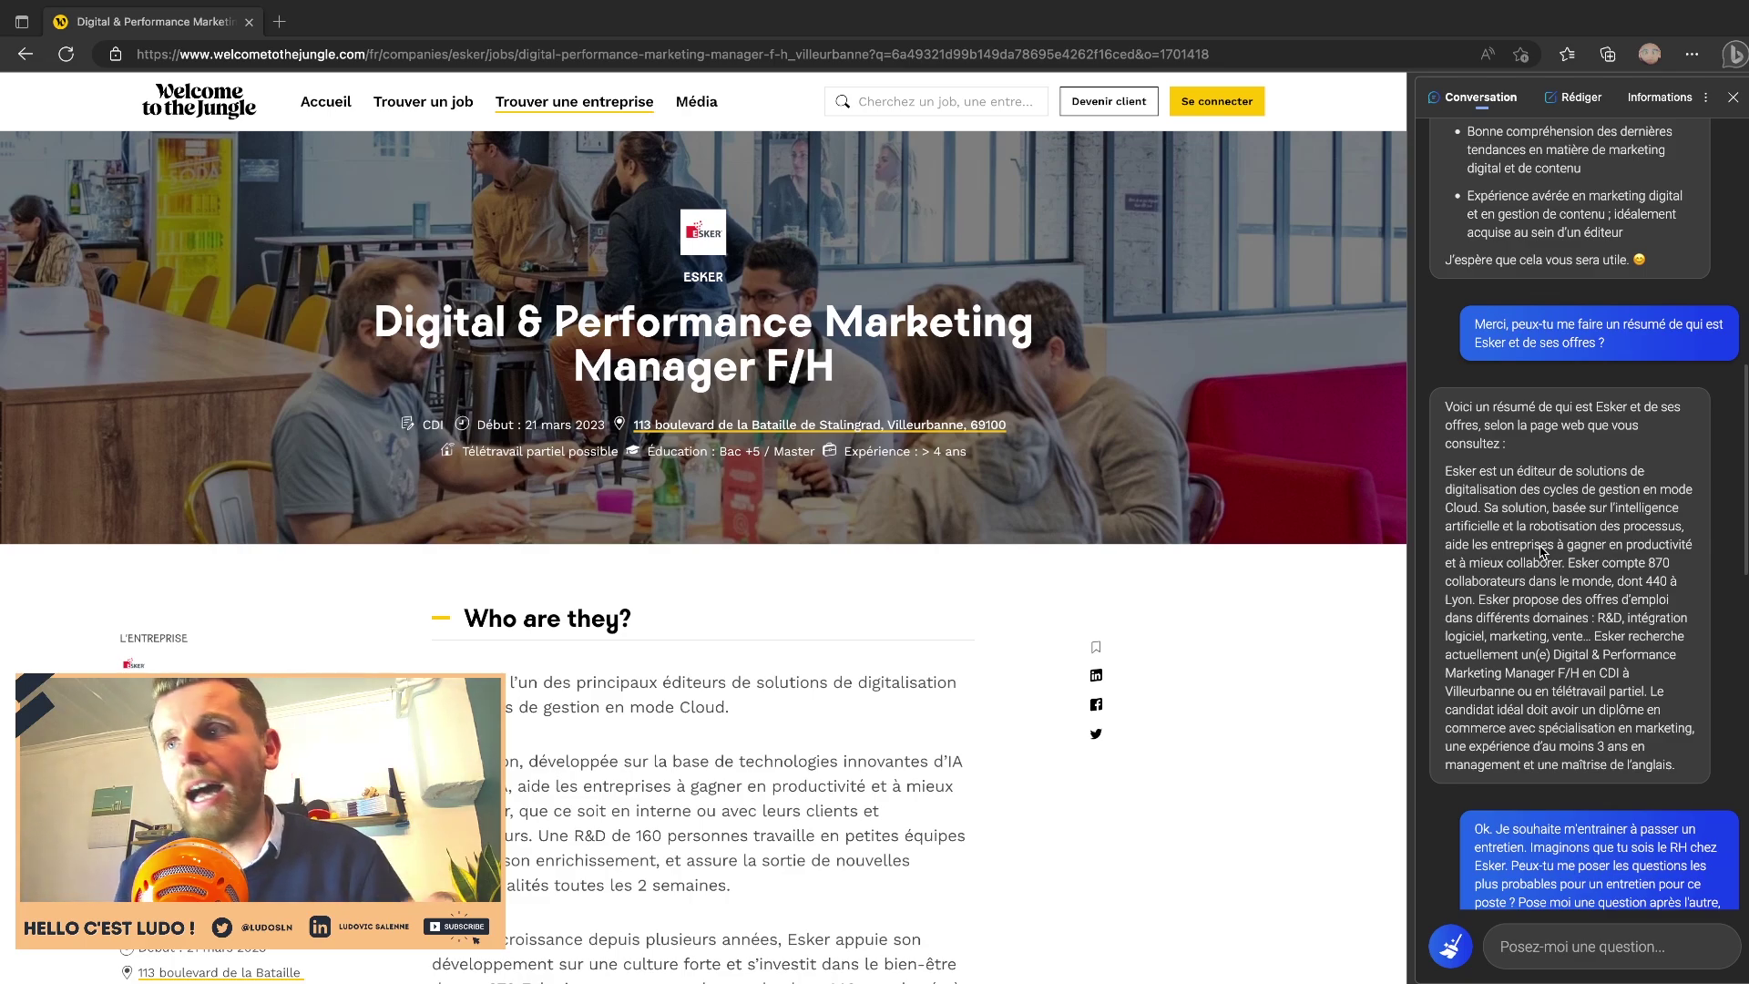
pyautogui.scroll(-1, 1541, 550)
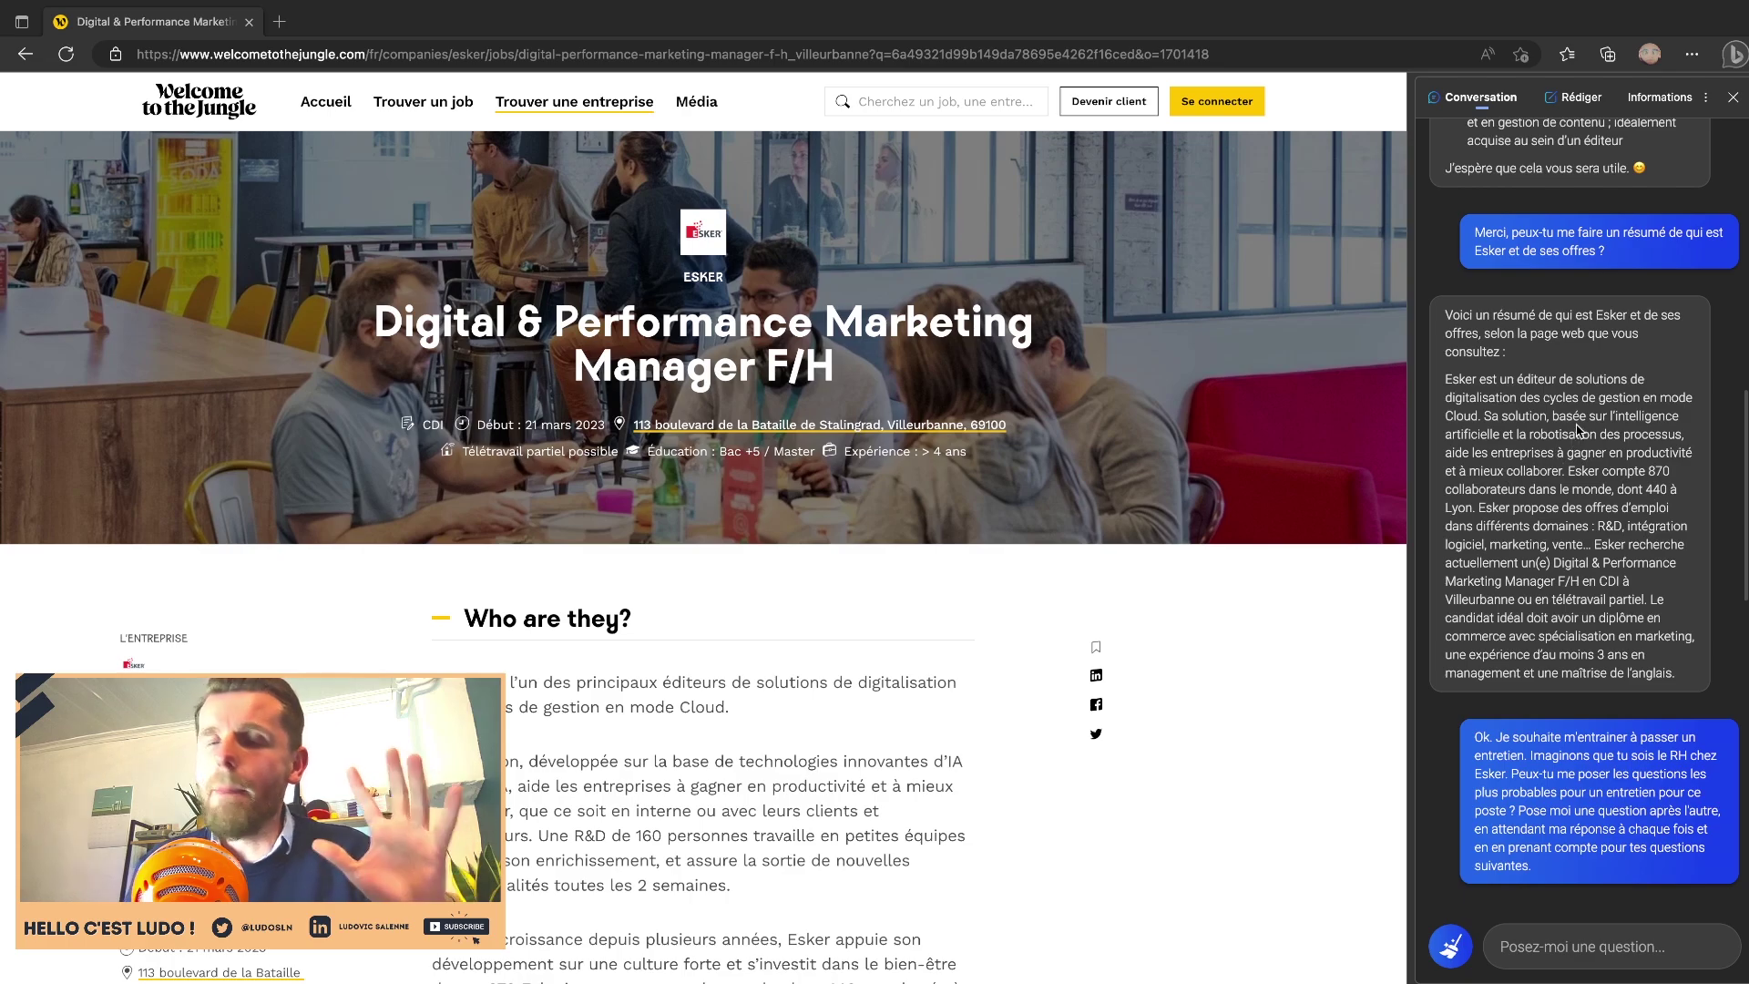
pyautogui.scroll(-1, 1579, 435)
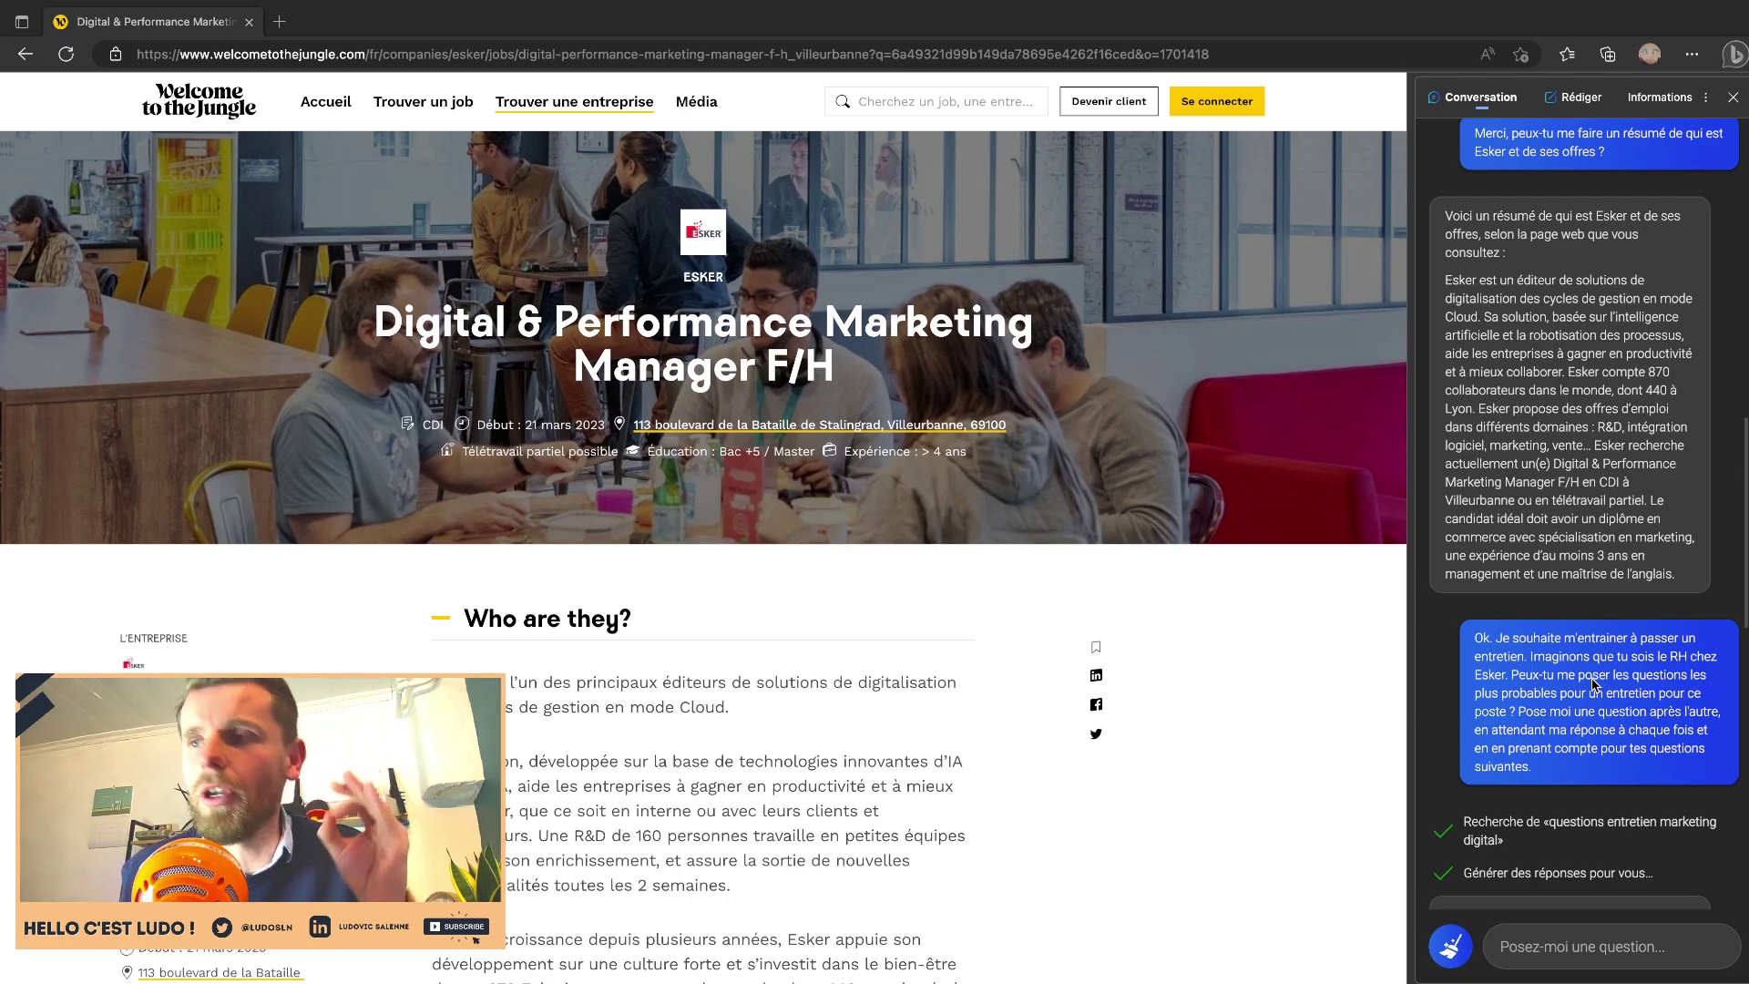
pyautogui.scroll(-4, 1598, 687)
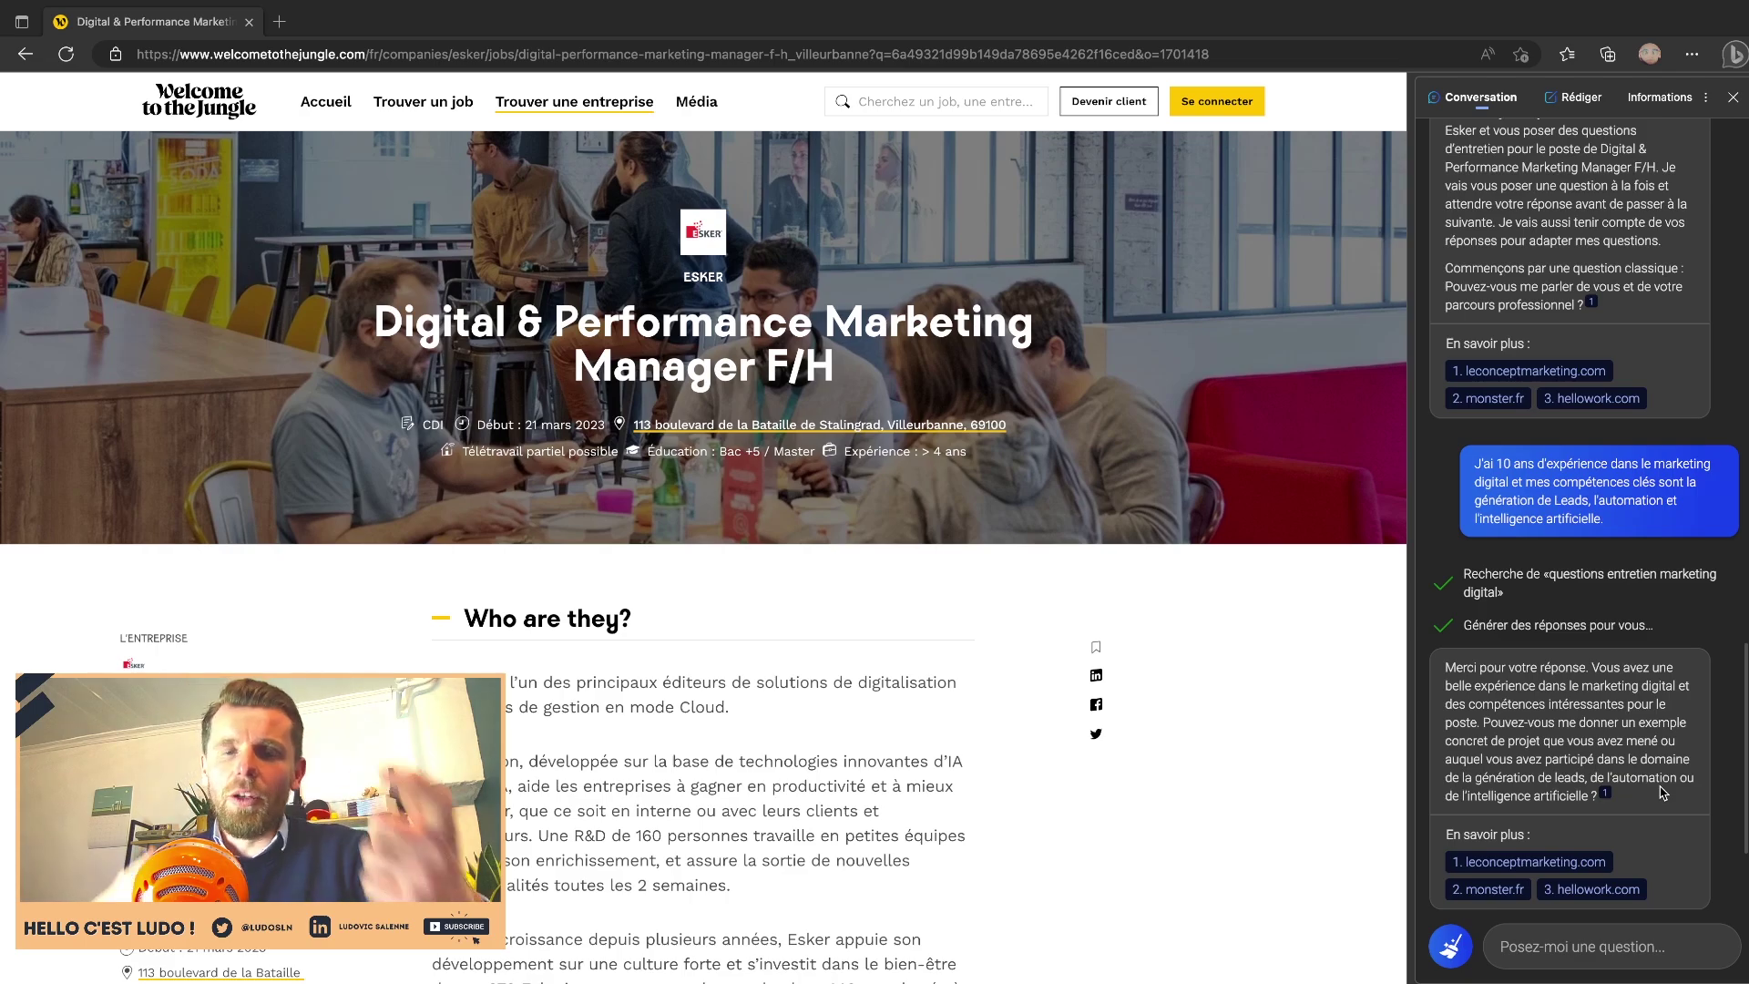
pyautogui.scroll(-1, 1660, 792)
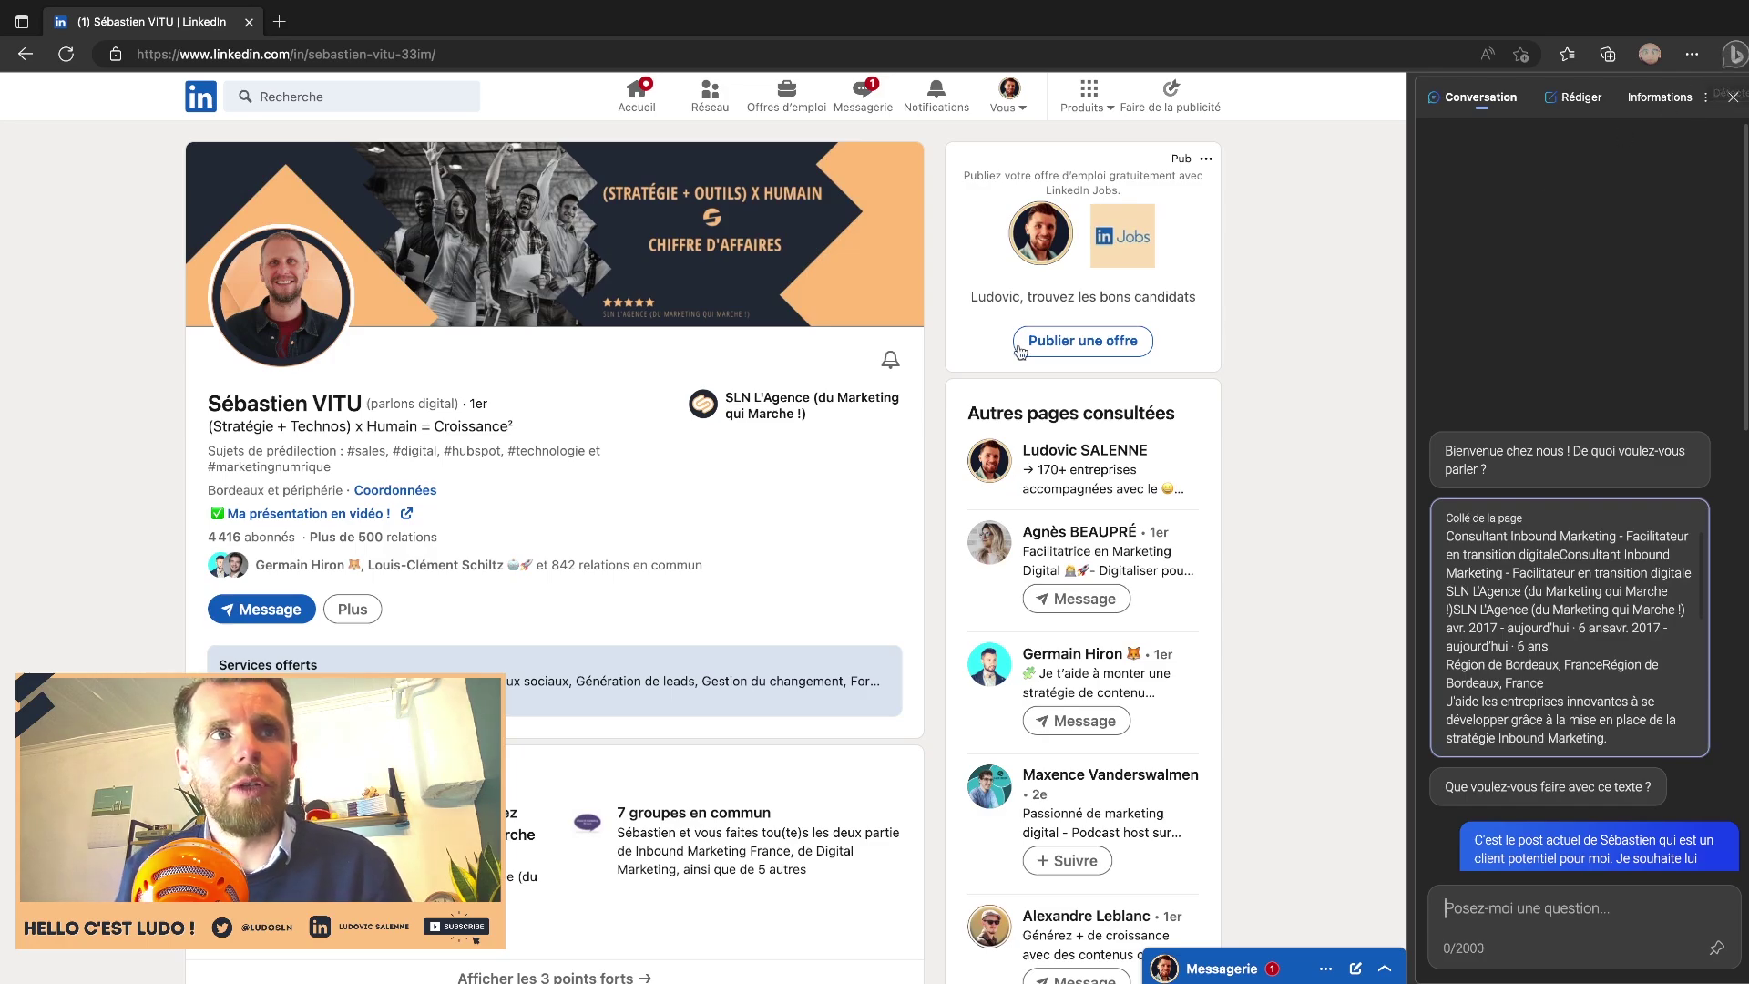
# Select the full description of the current Consultant Inbound Marketing position in the LinkedIn profile's Experience section.
pyautogui.scroll(-2, 625, 408)
pyautogui.scroll(-13, 626, 412)
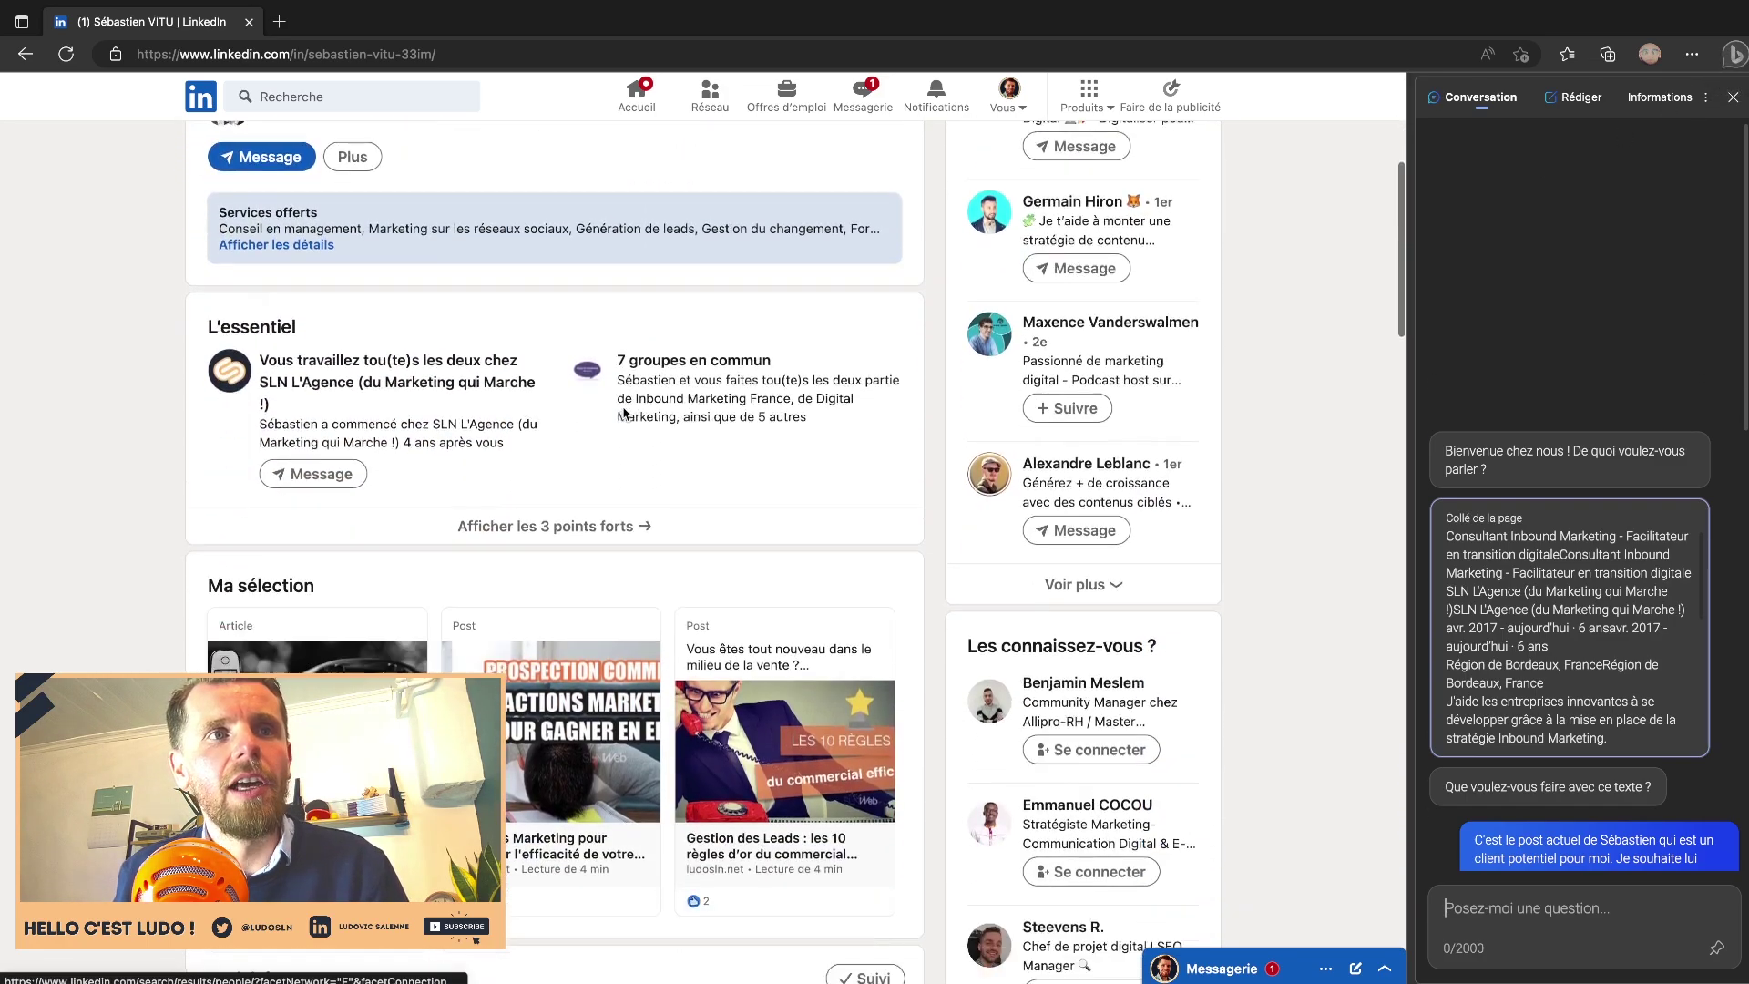
pyautogui.scroll(-6, 626, 415)
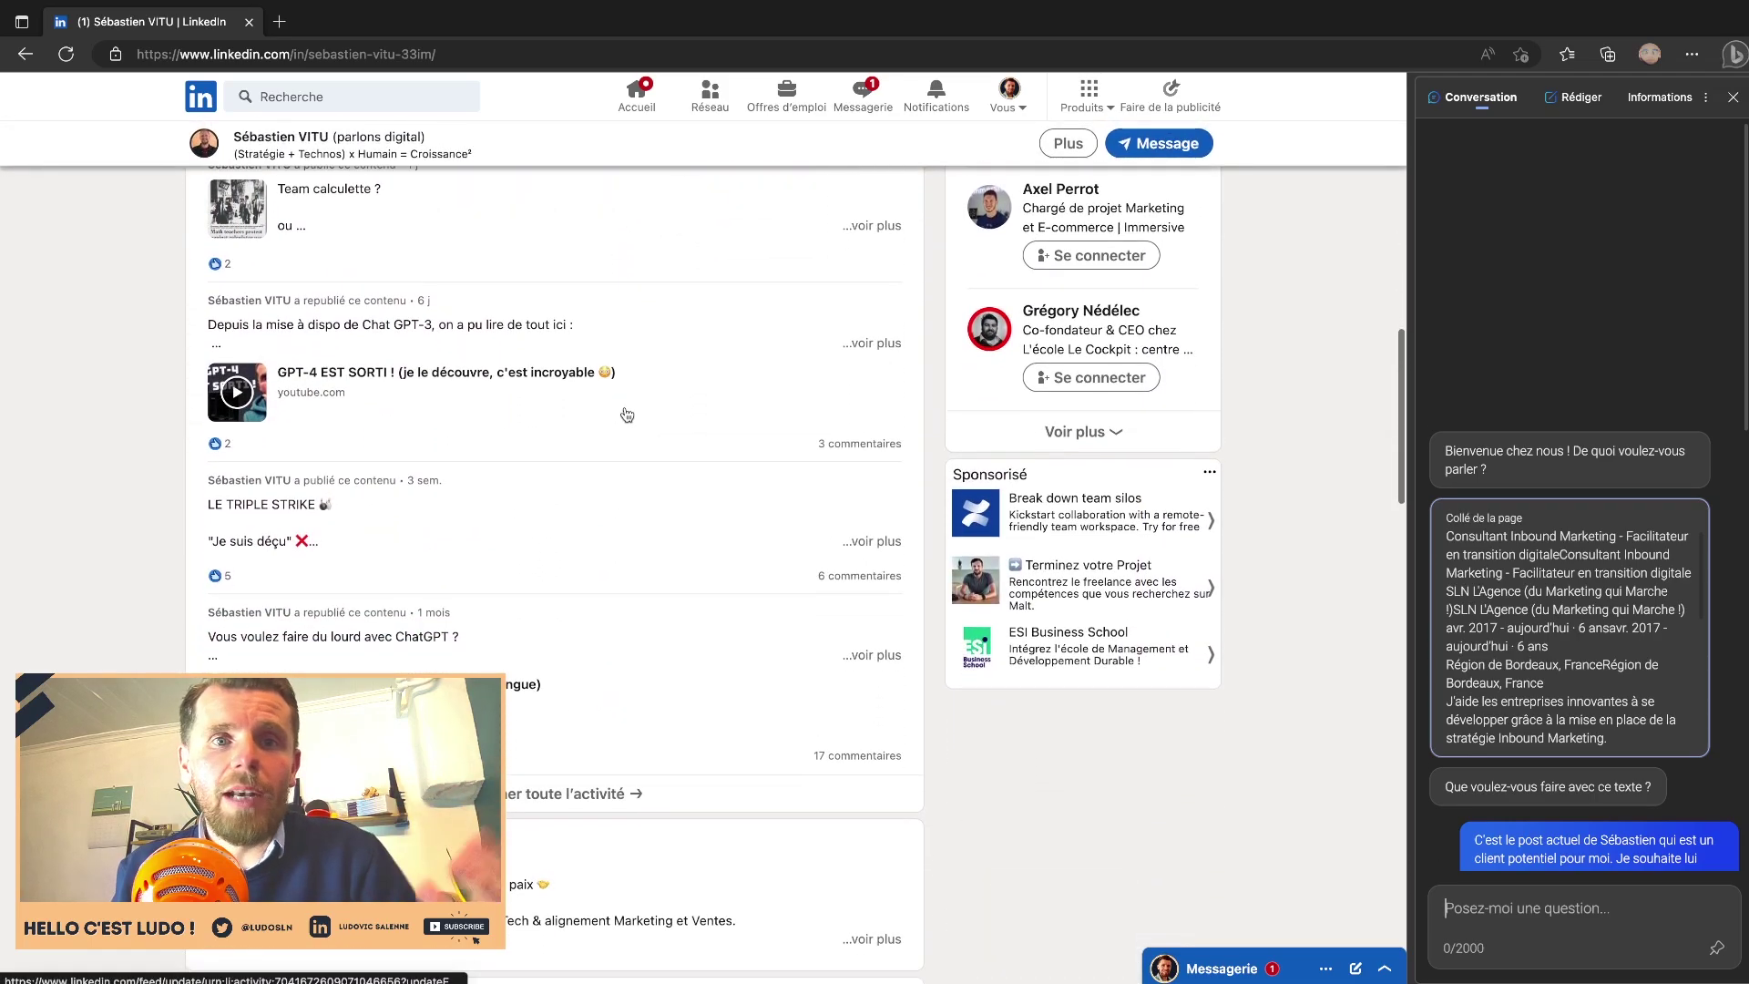
pyautogui.scroll(-1, 626, 415)
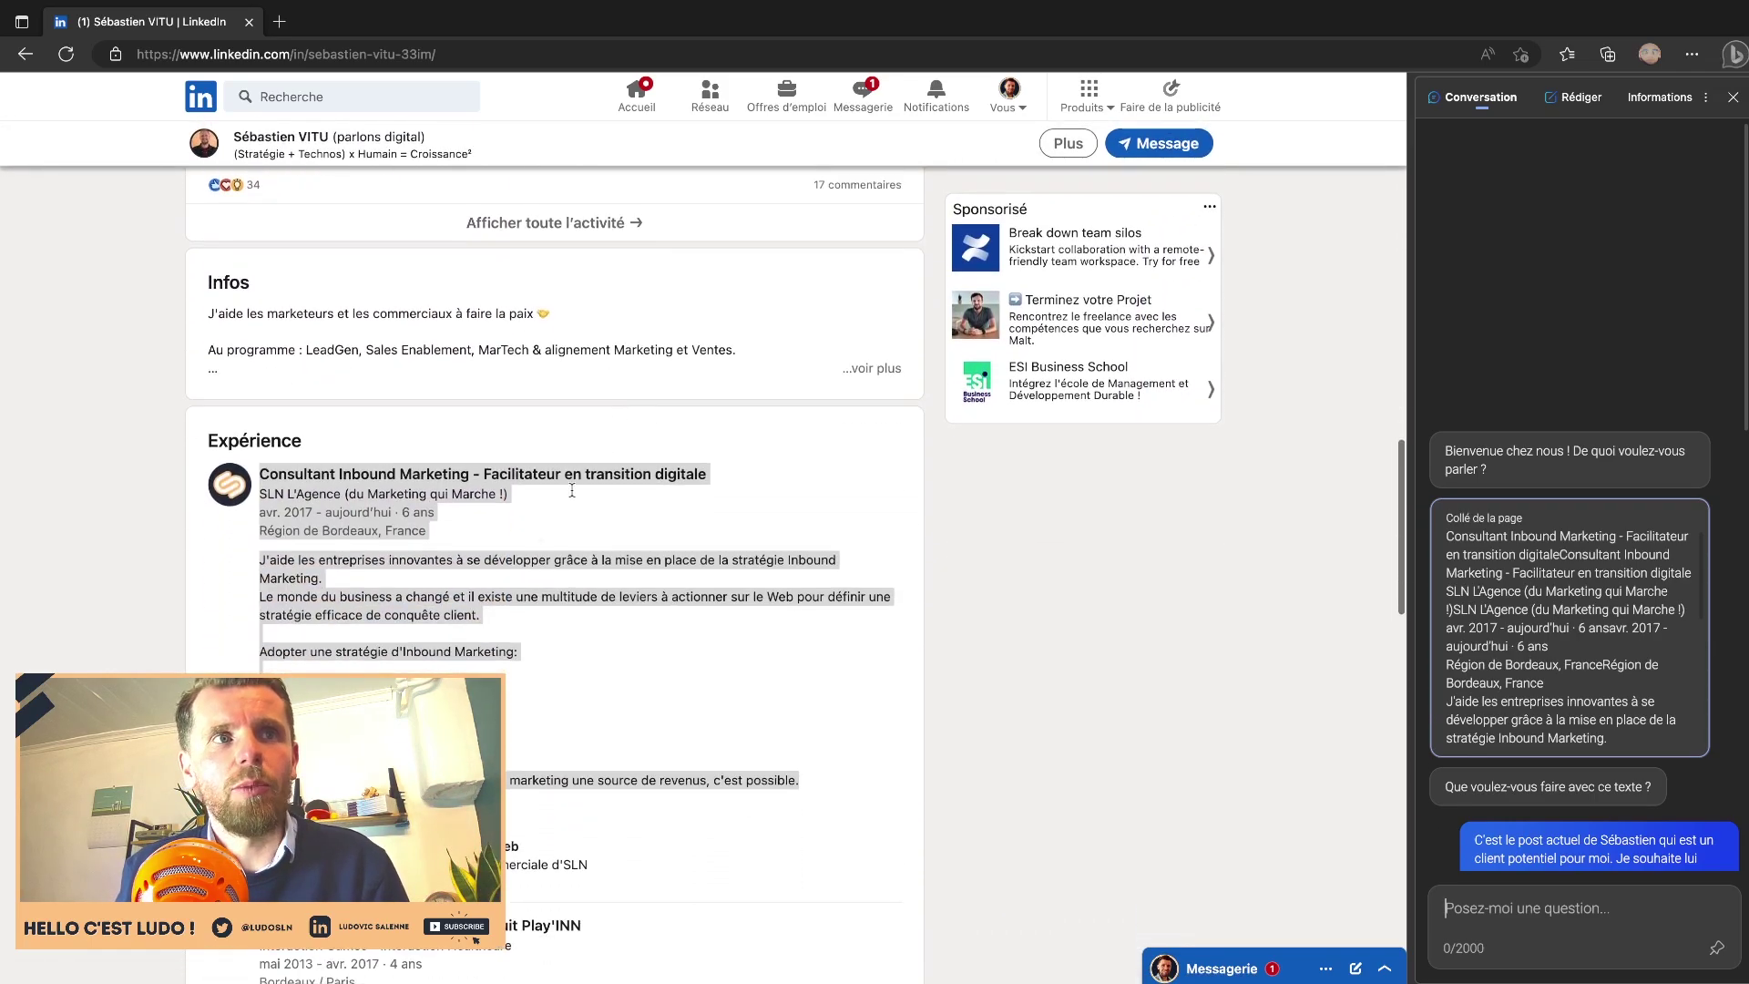
pyautogui.click(493, 552)
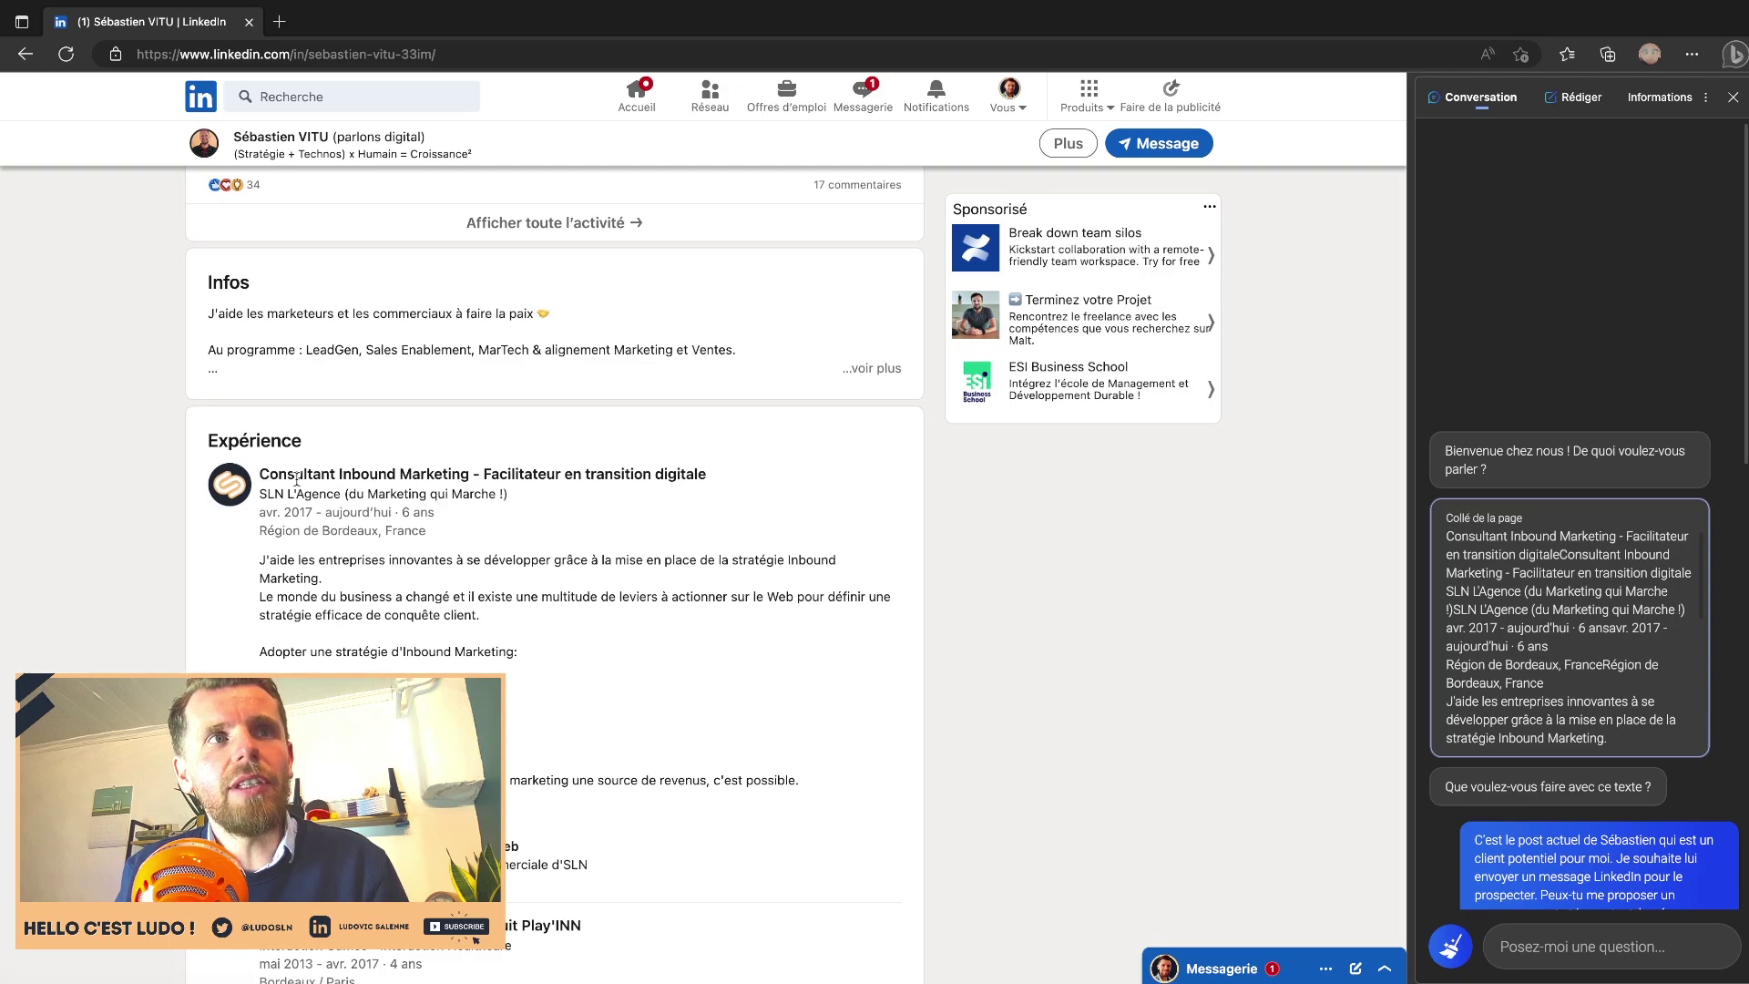
pyautogui.moveTo(260, 473); pyautogui.dragTo(660, 803)
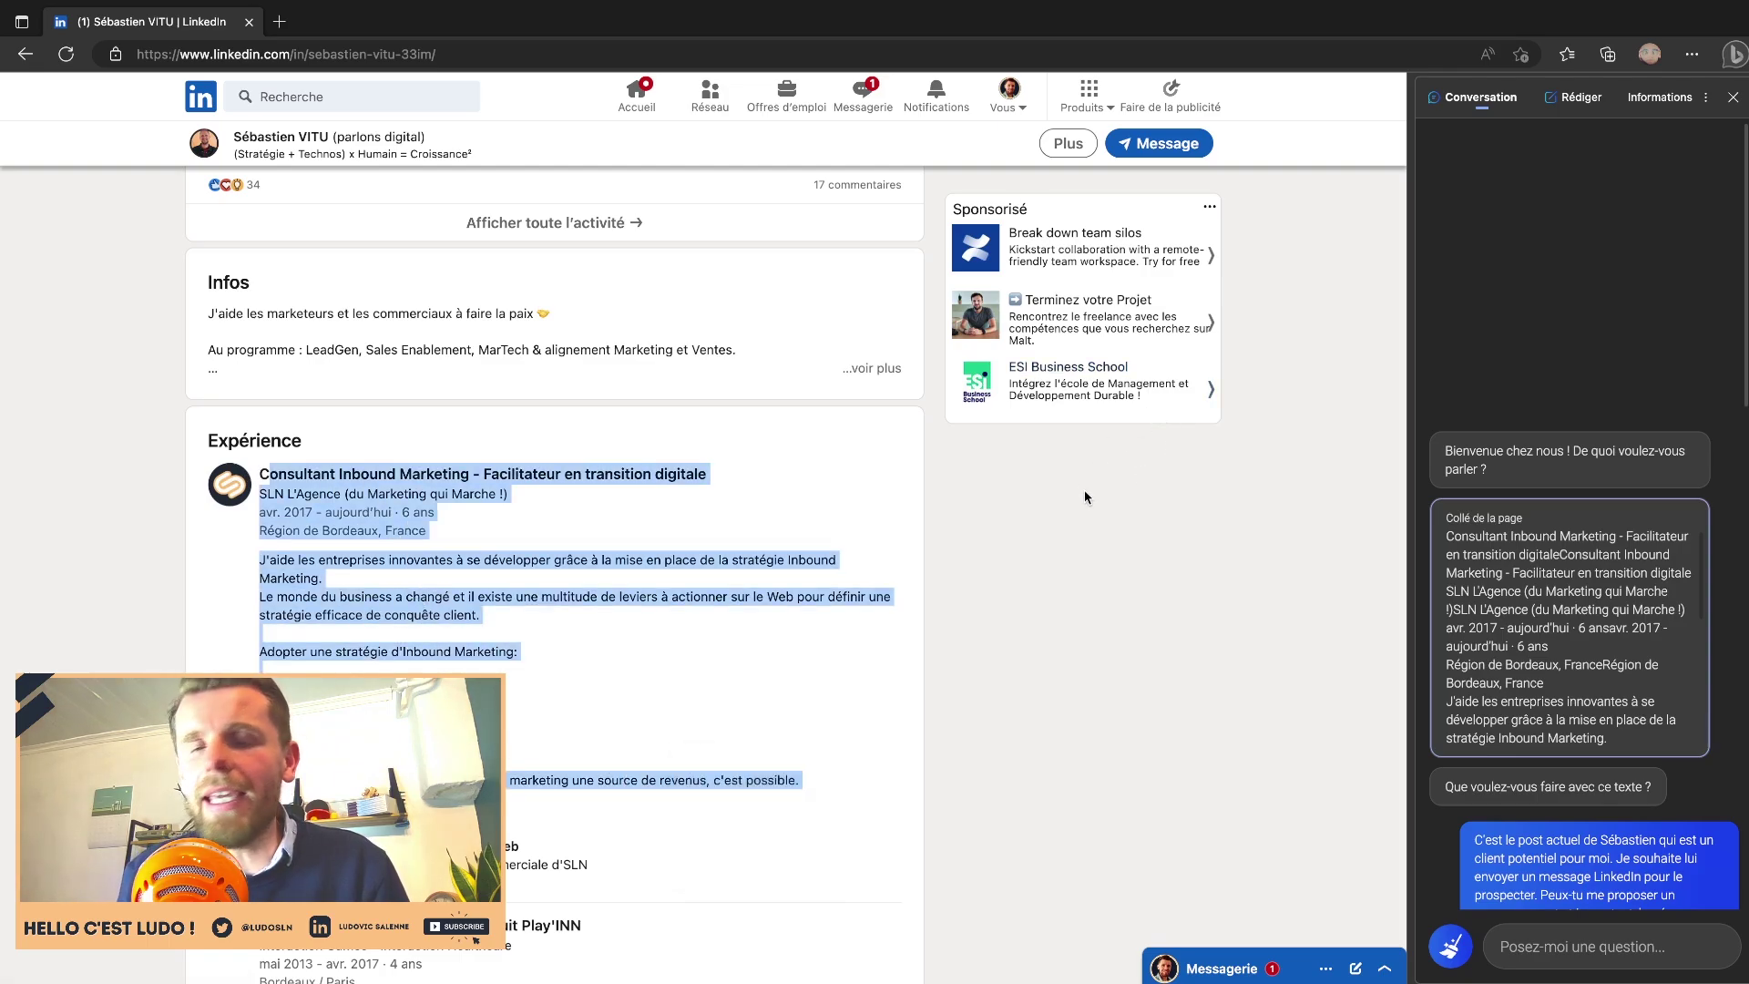
pyautogui.click(480, 547)
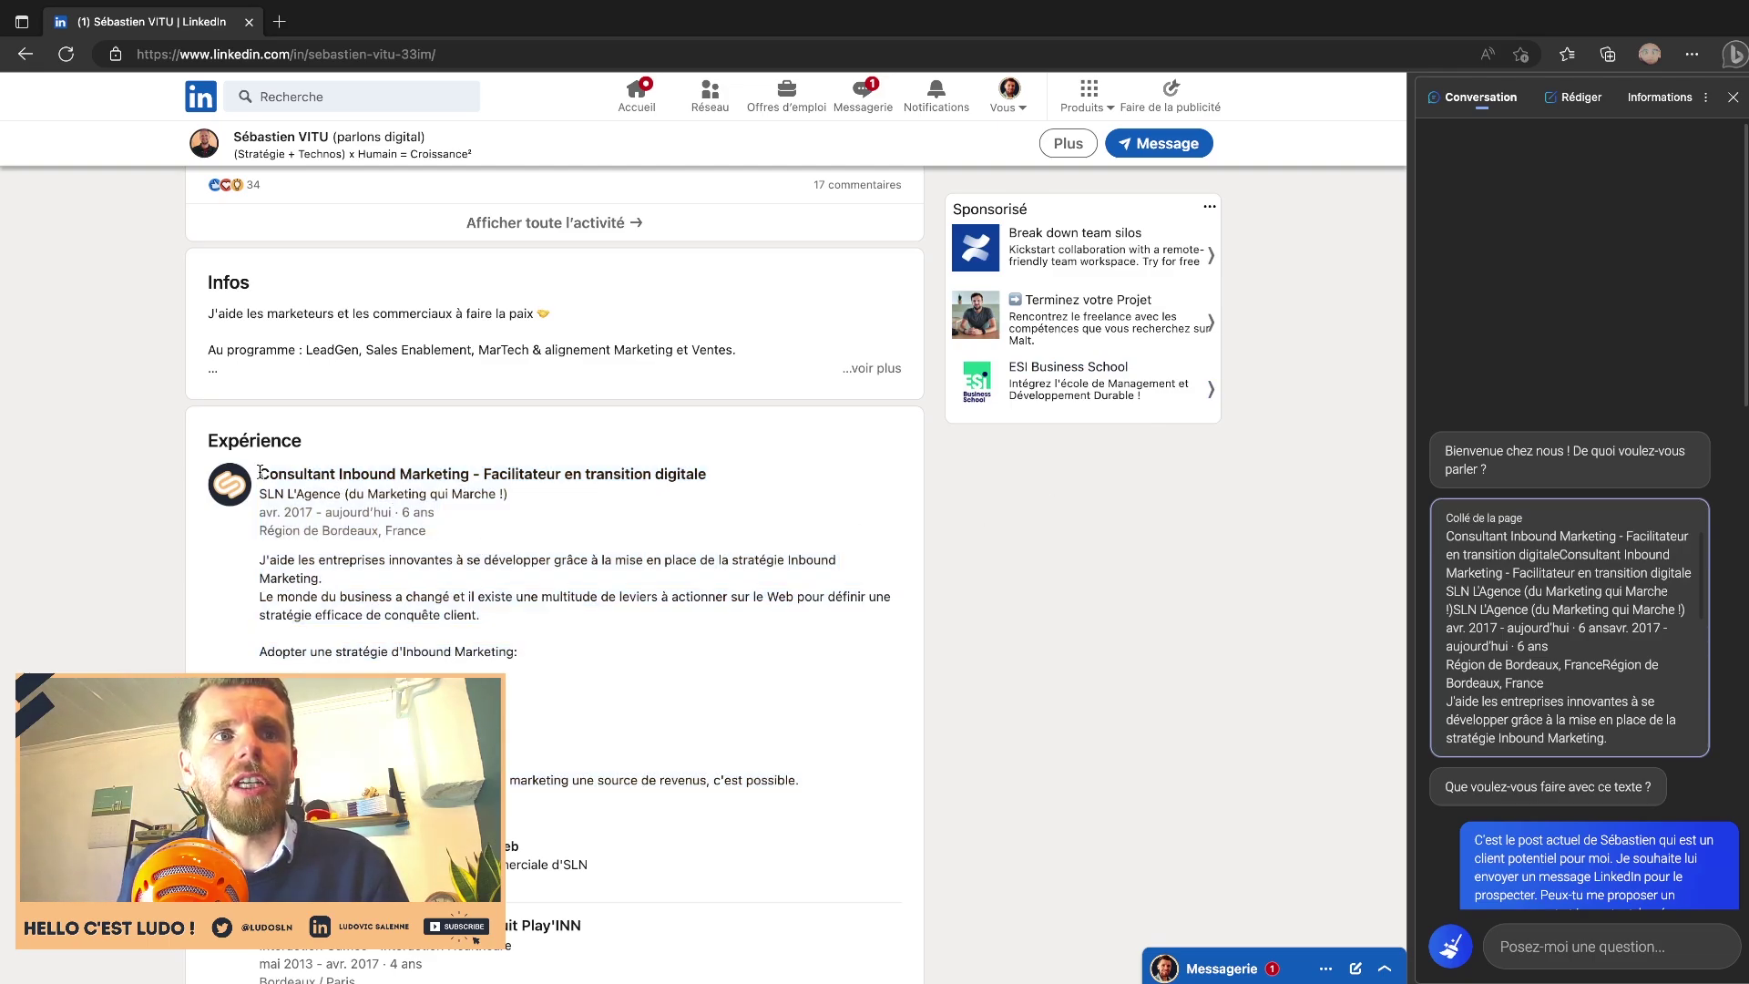
pyautogui.moveTo(259, 471); pyautogui.dragTo(823, 795)
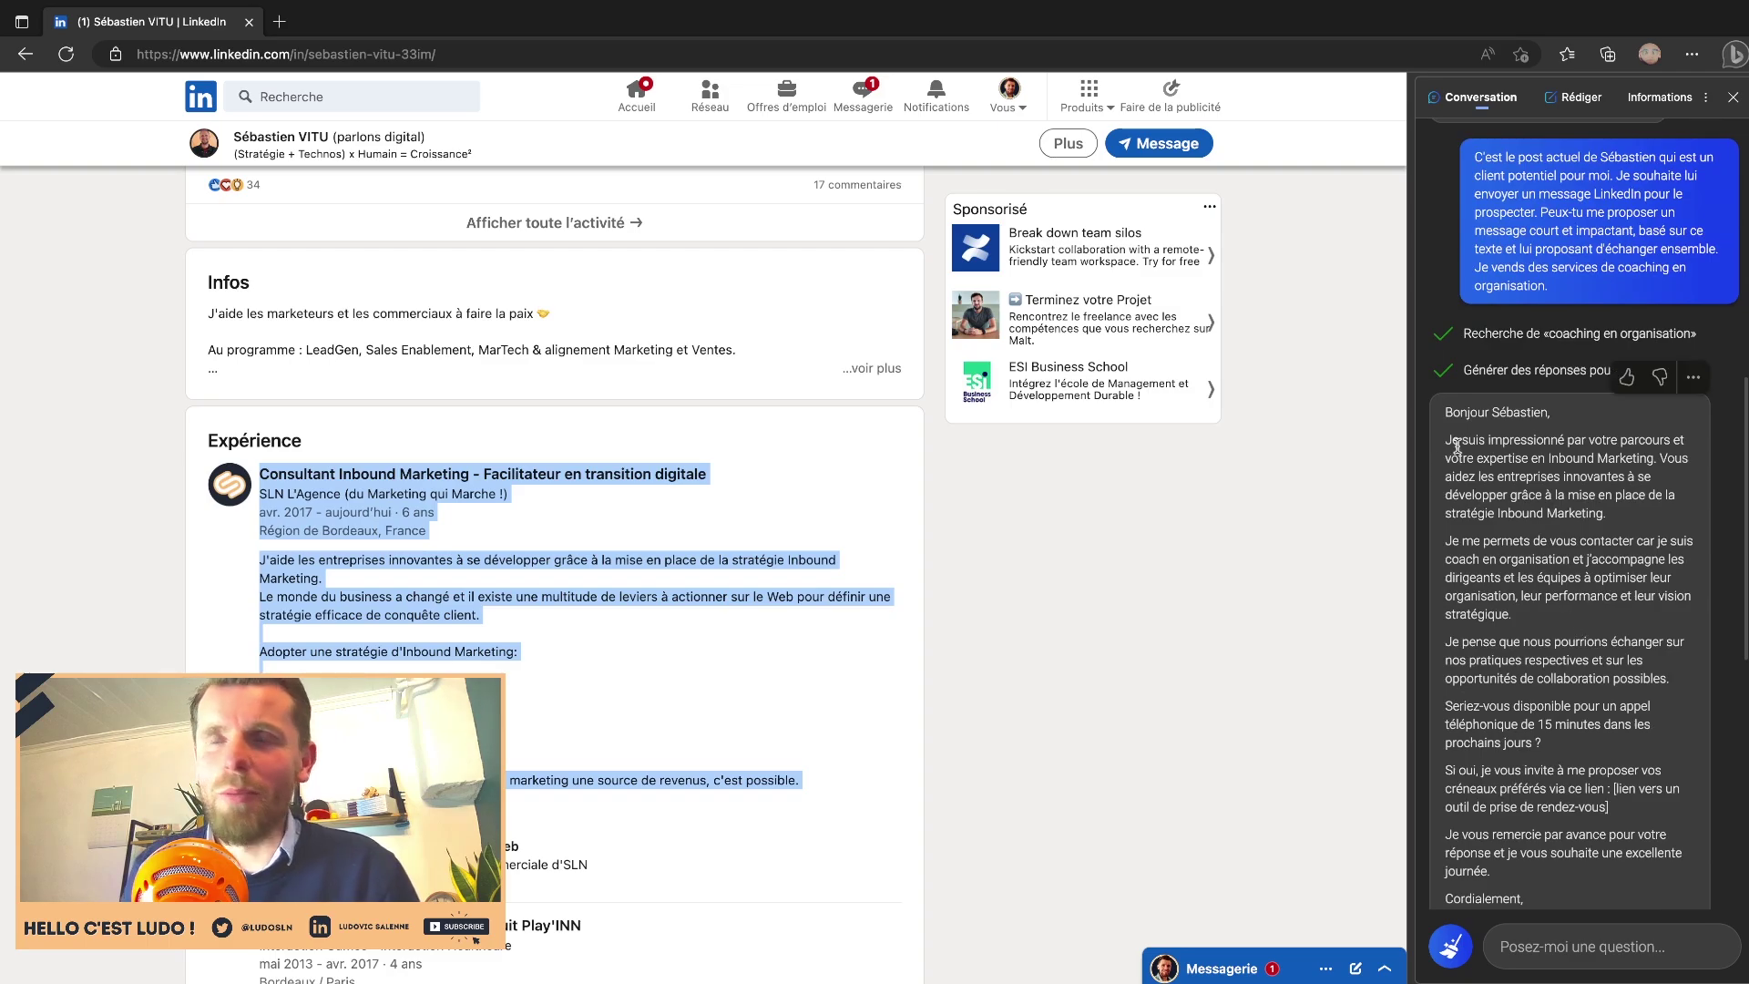
# Read through the prospecting prompt and the LinkedIn message drafted for the potential coaching client.
pyautogui.scroll(1, 1498, 496)
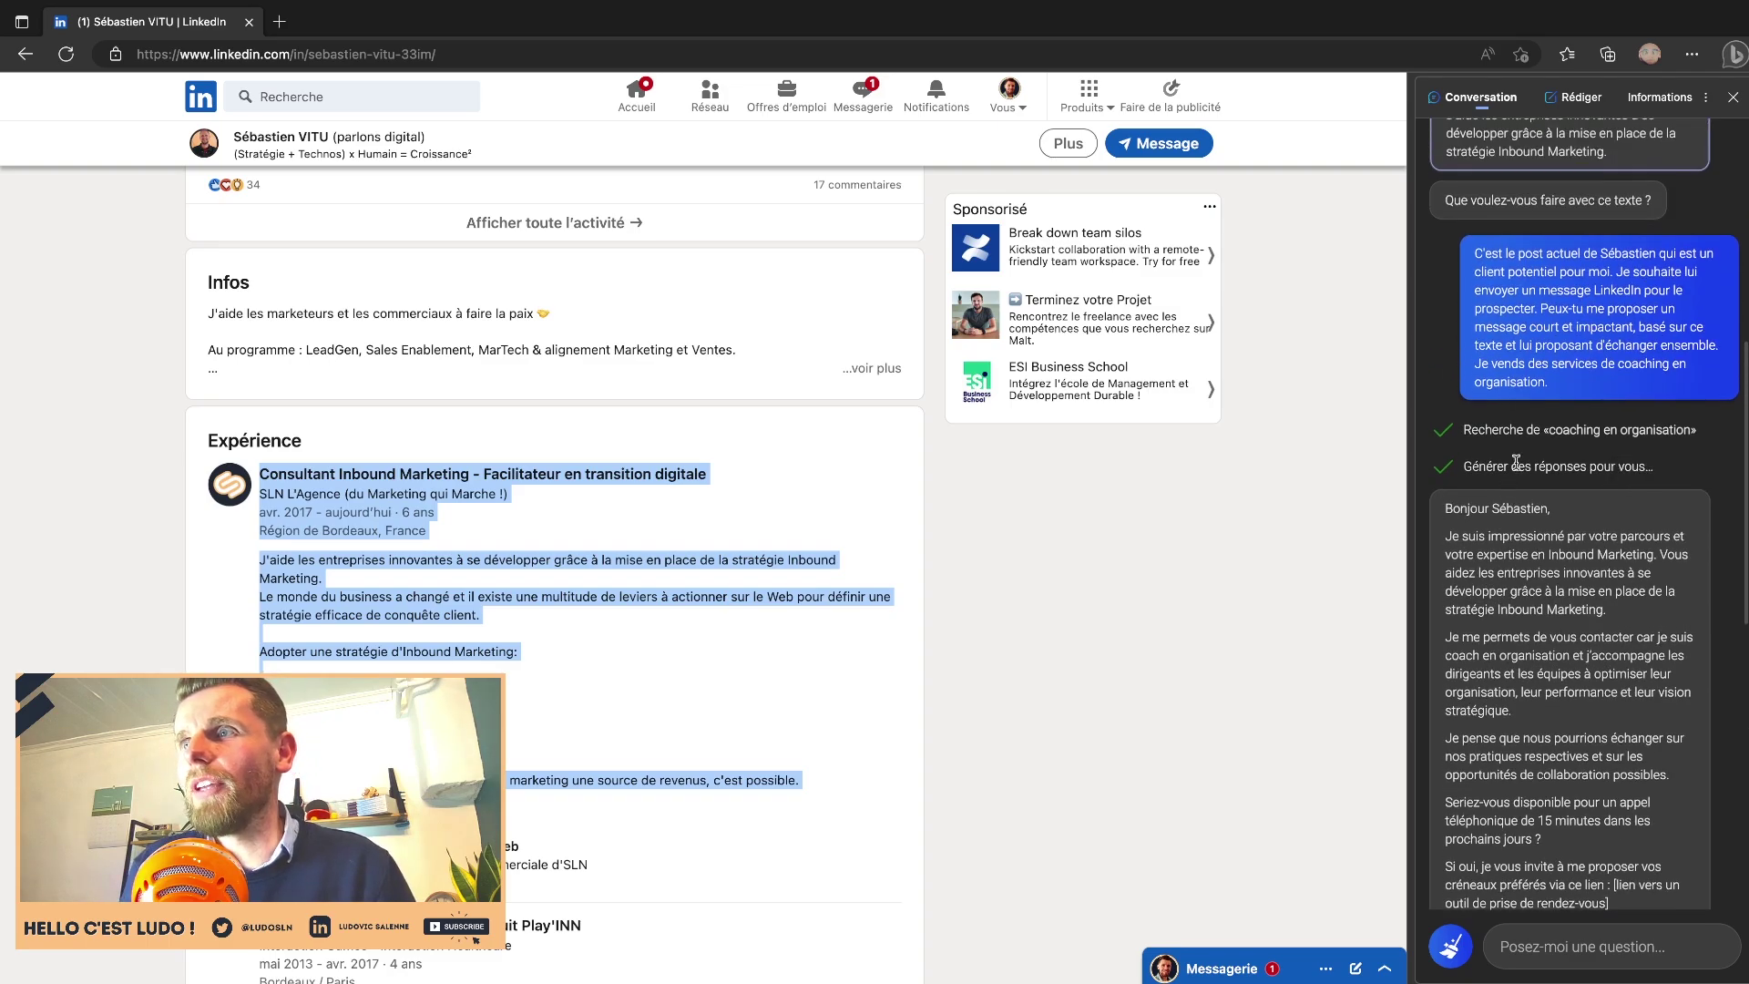
pyautogui.scroll(-5, 1560, 519)
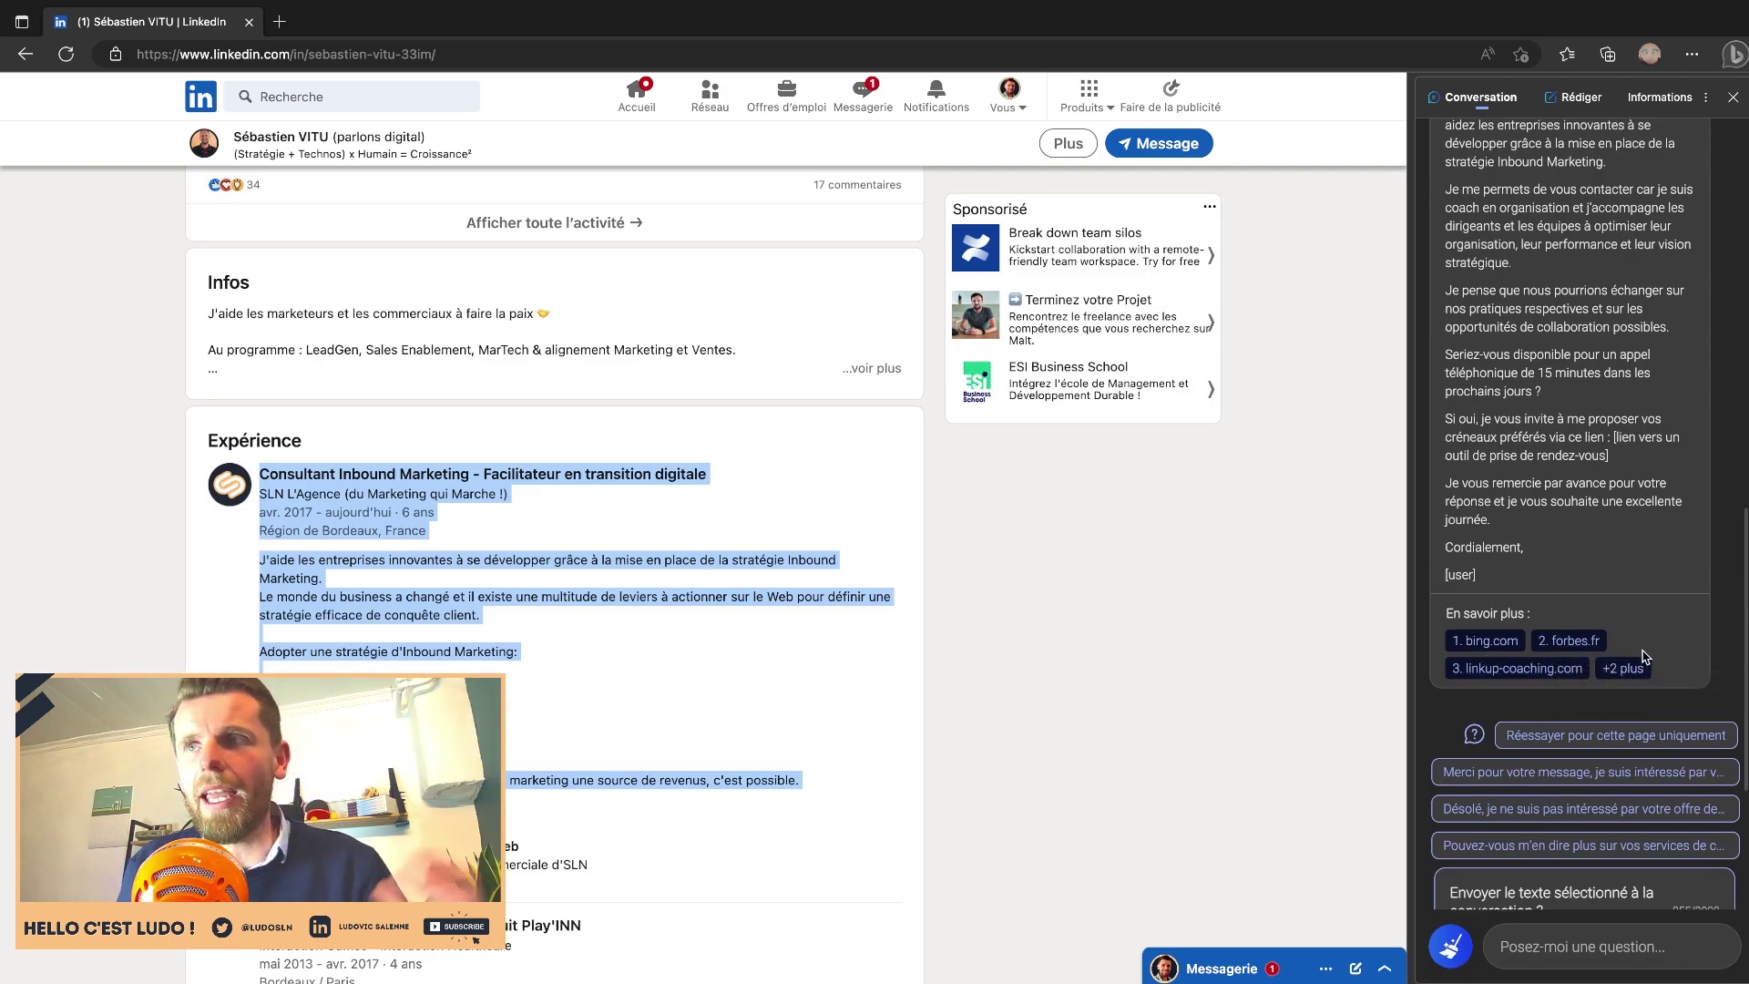
pyautogui.scroll(2, 1644, 656)
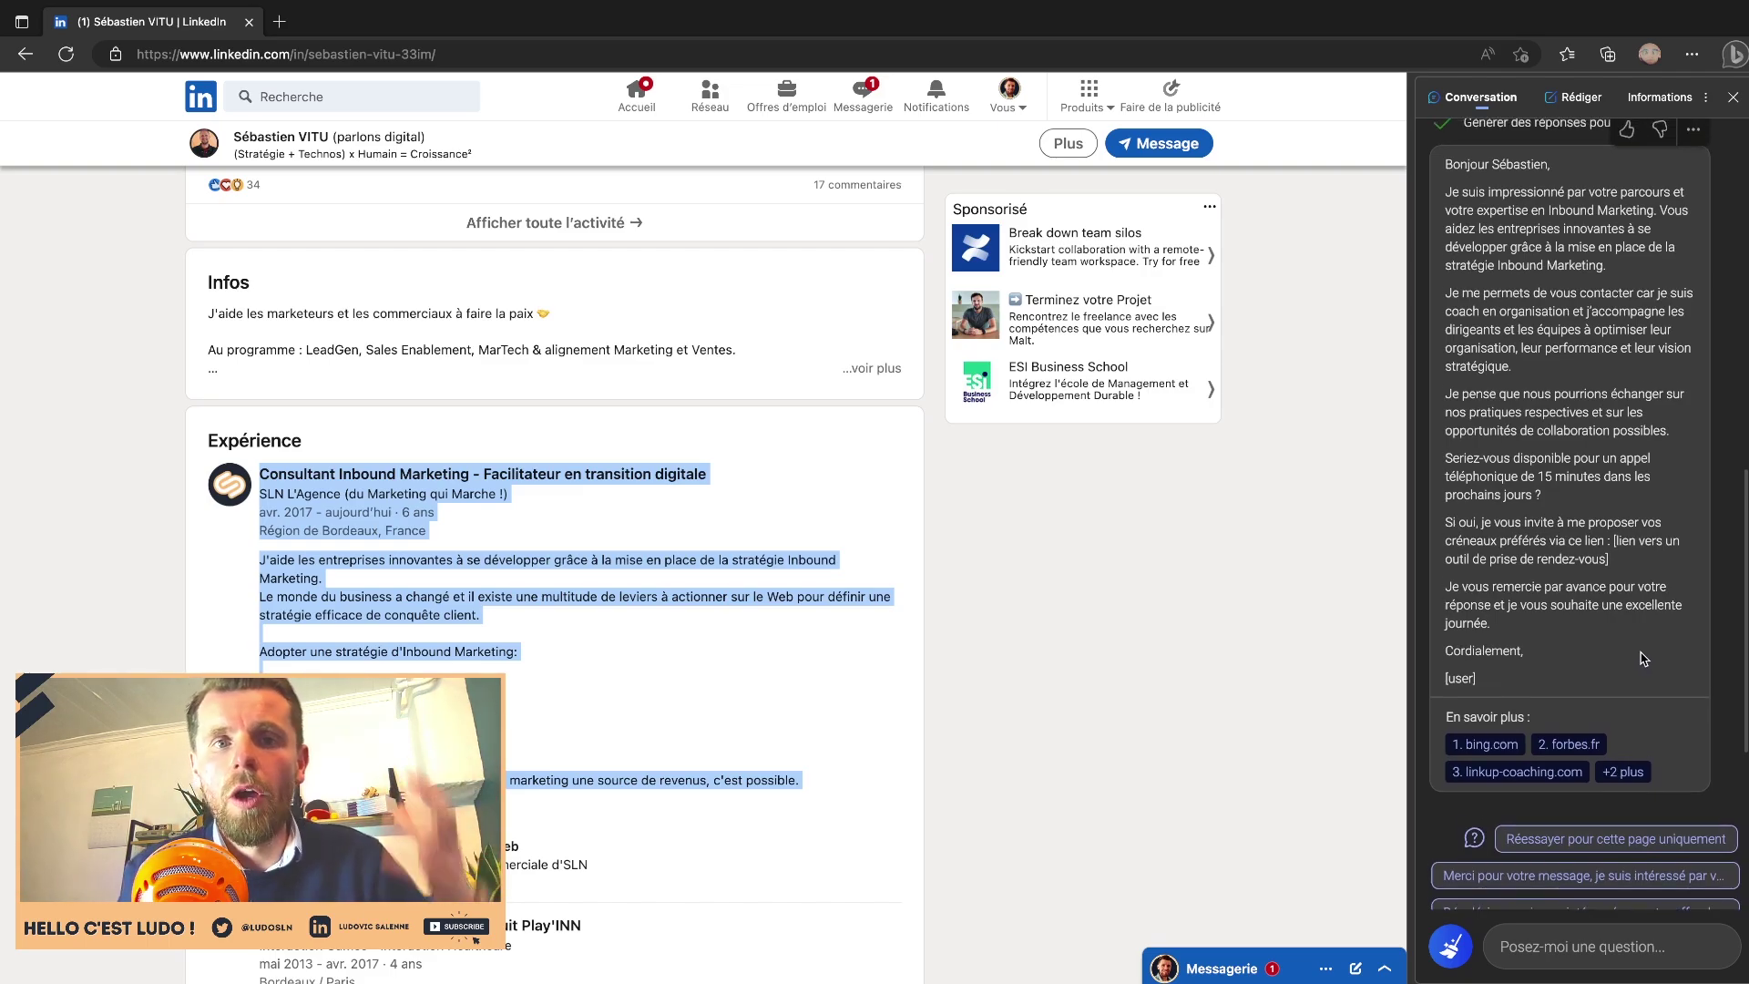
pyautogui.scroll(3, 1647, 663)
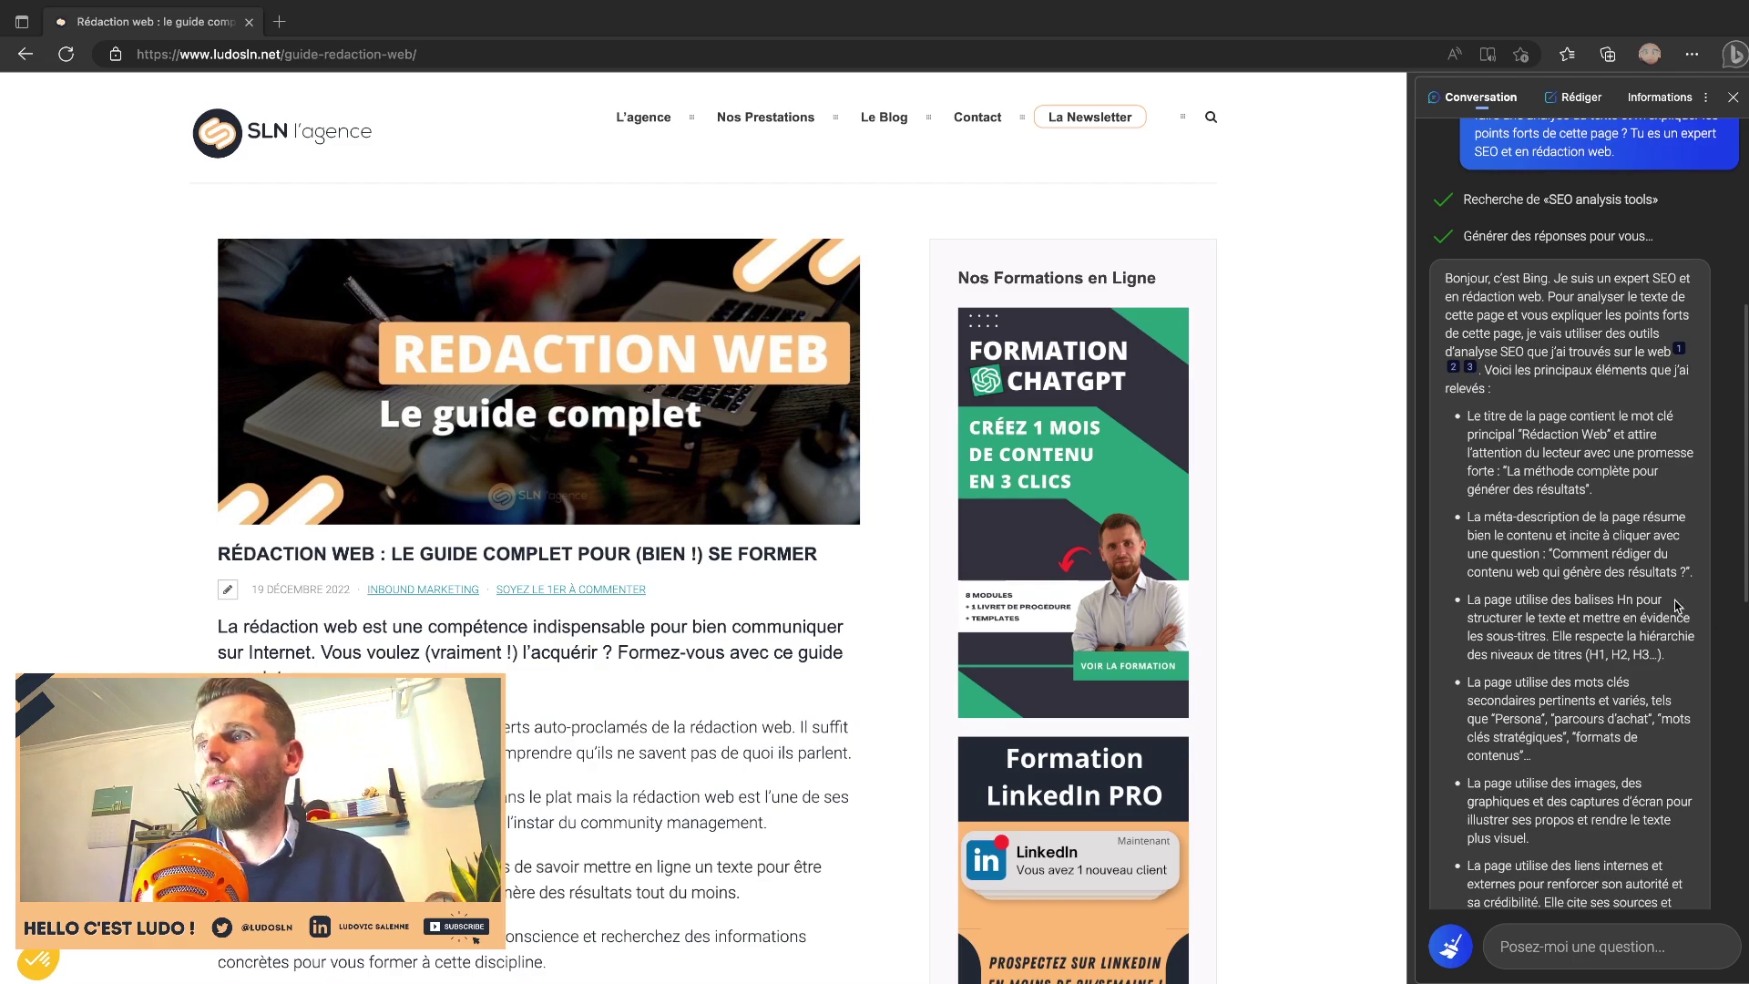
# Review the chat's SEO analysis of the web writing guide page, covering its title, meta description, headings, keywords and links.
pyautogui.scroll(-5, 1657, 369)
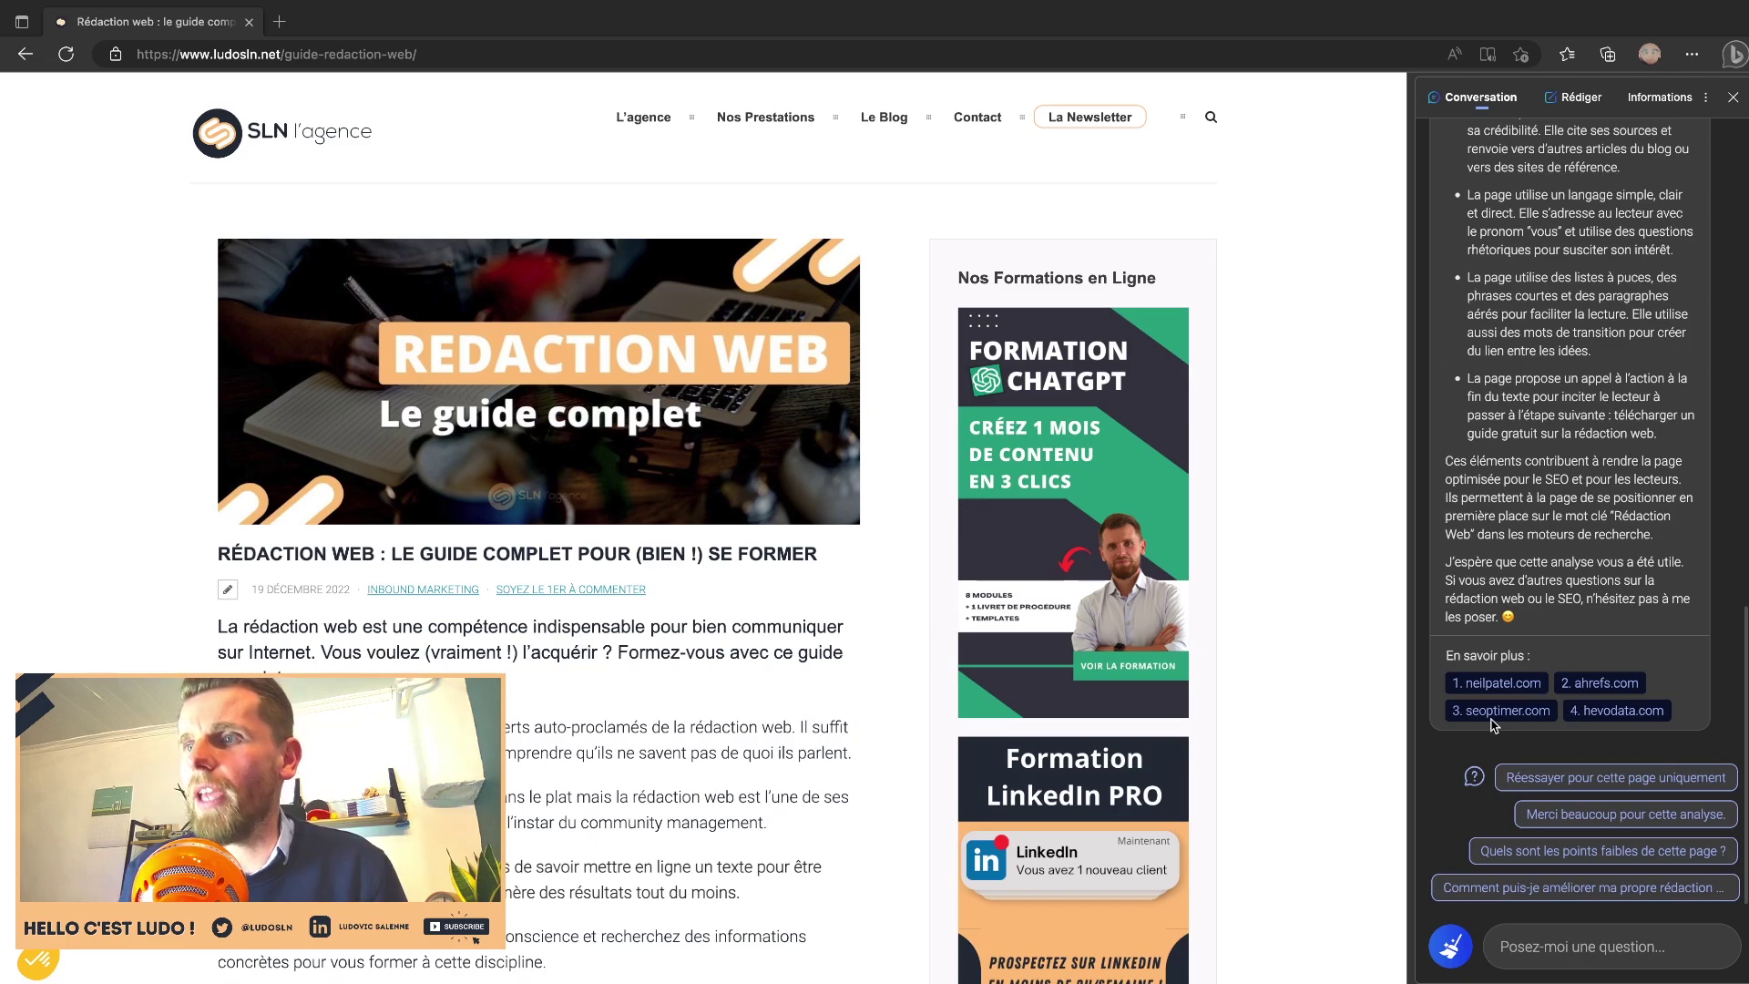
pyautogui.scroll(3, 1601, 657)
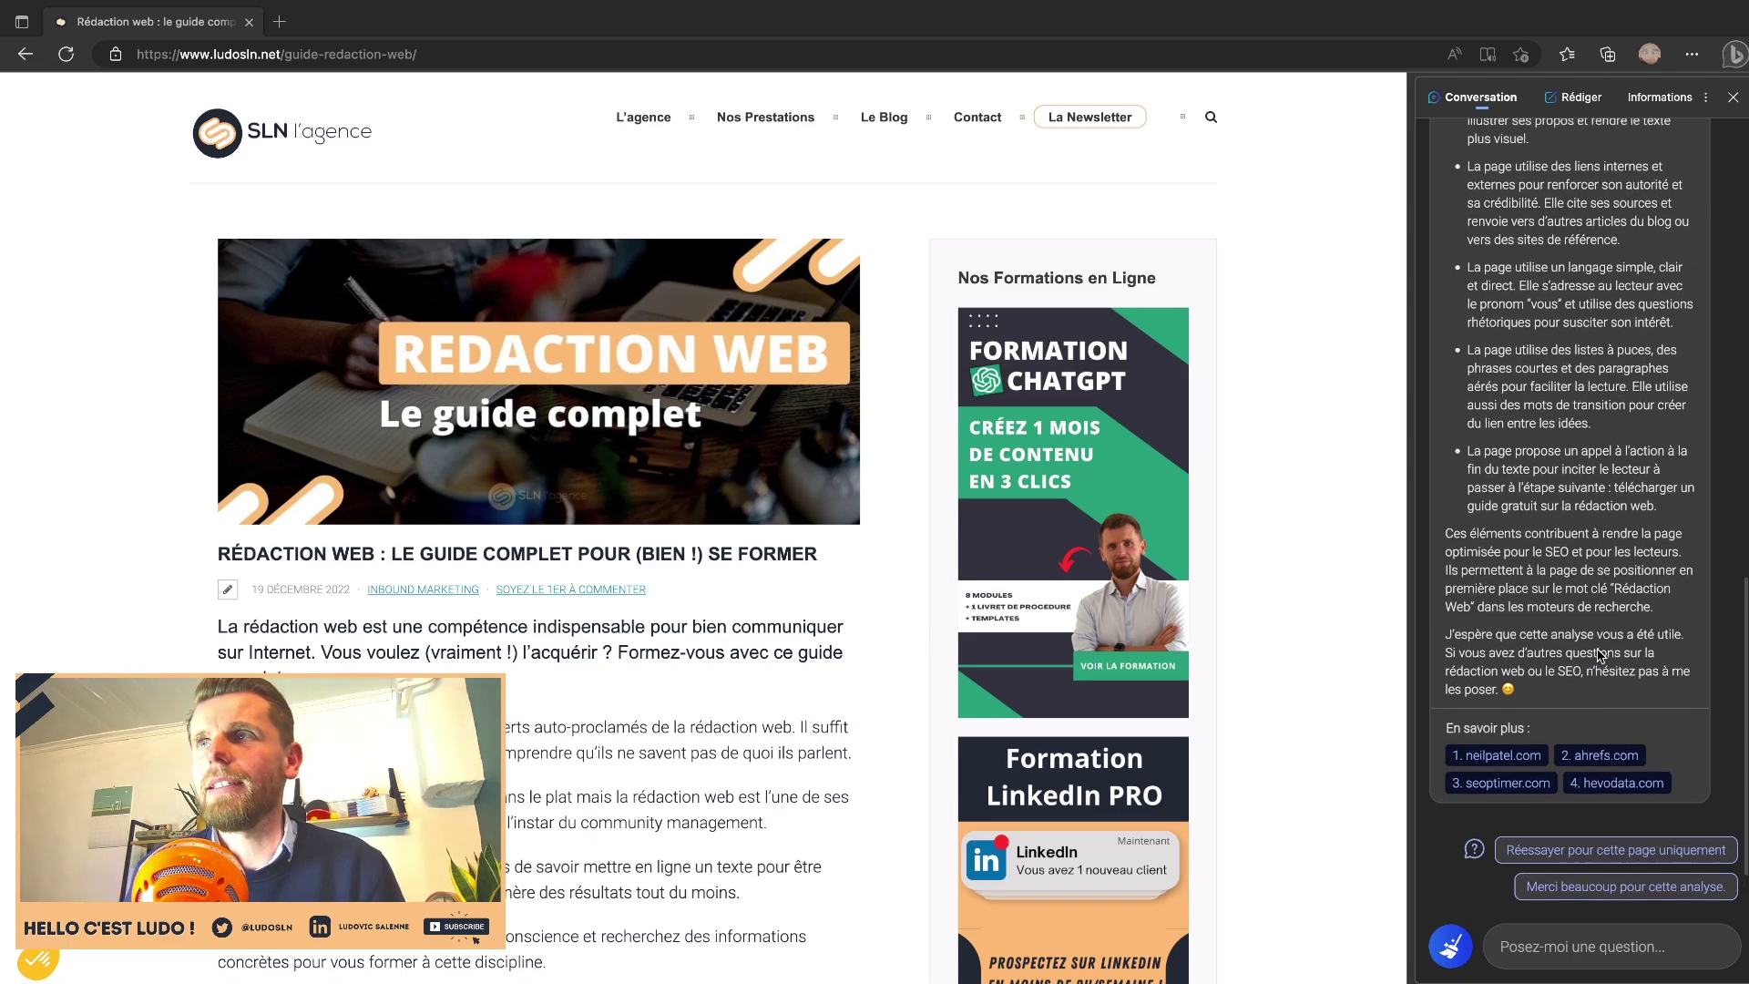
pyautogui.scroll(3, 1599, 651)
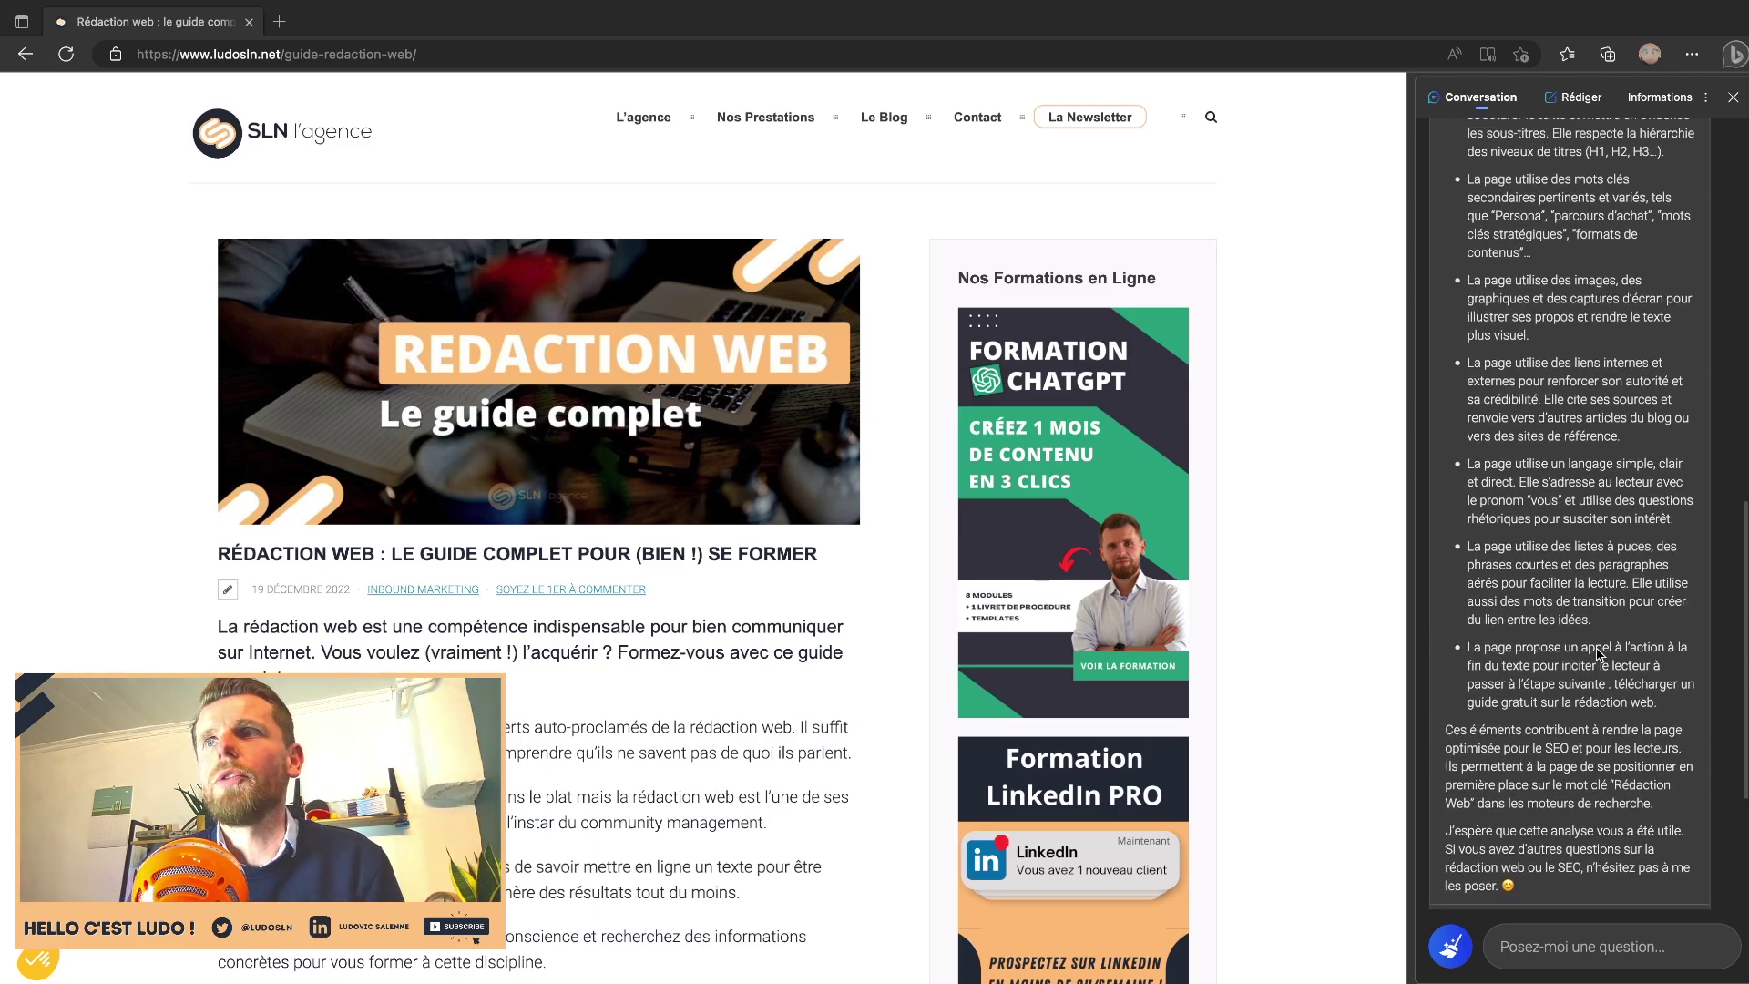
pyautogui.scroll(1, 1581, 610)
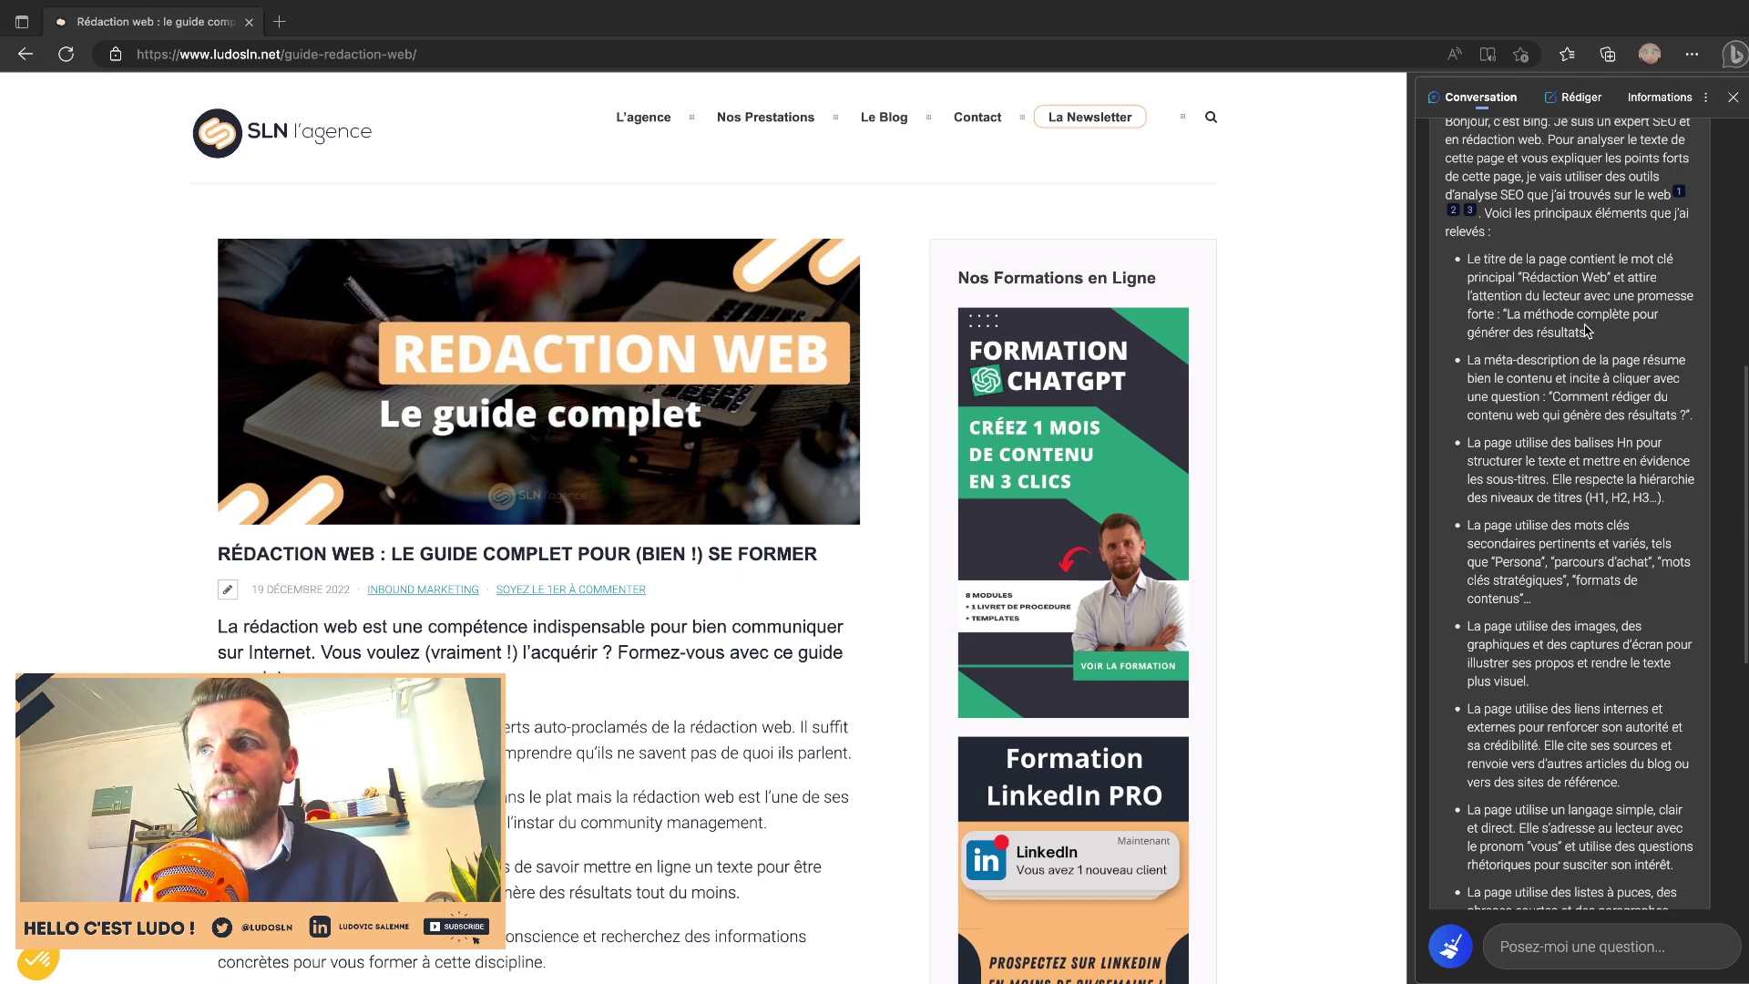
pyautogui.scroll(-3, 1589, 326)
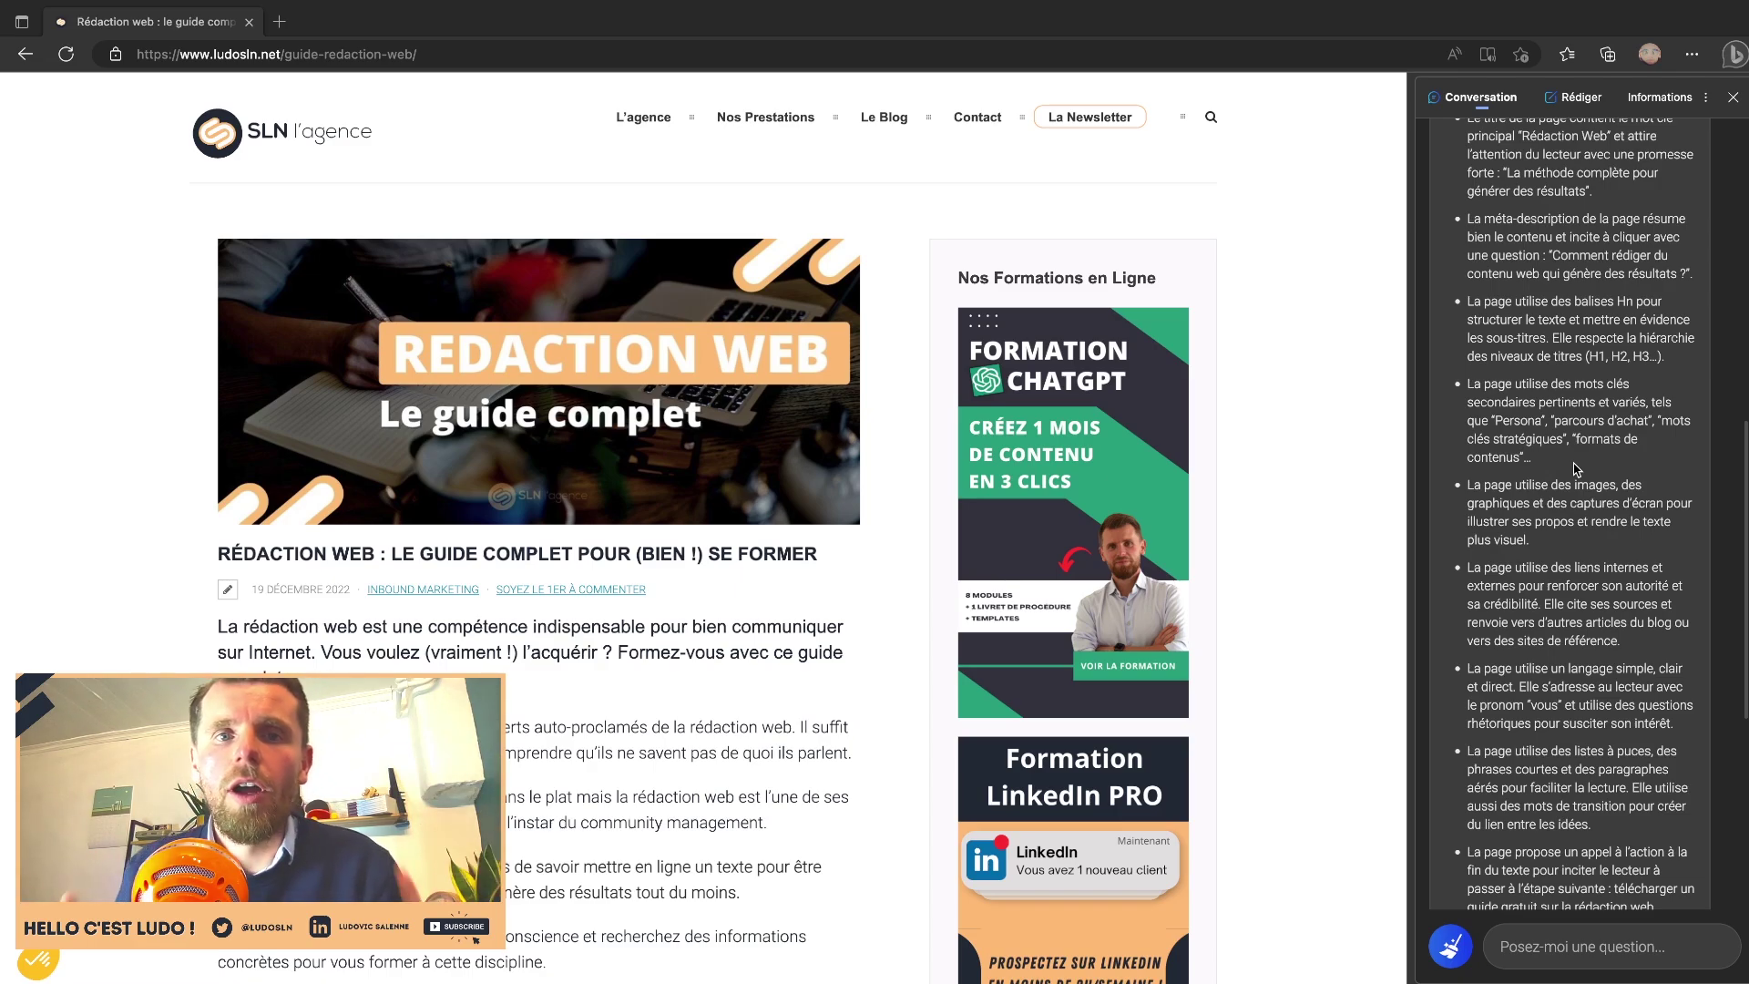
pyautogui.scroll(-3, 1583, 504)
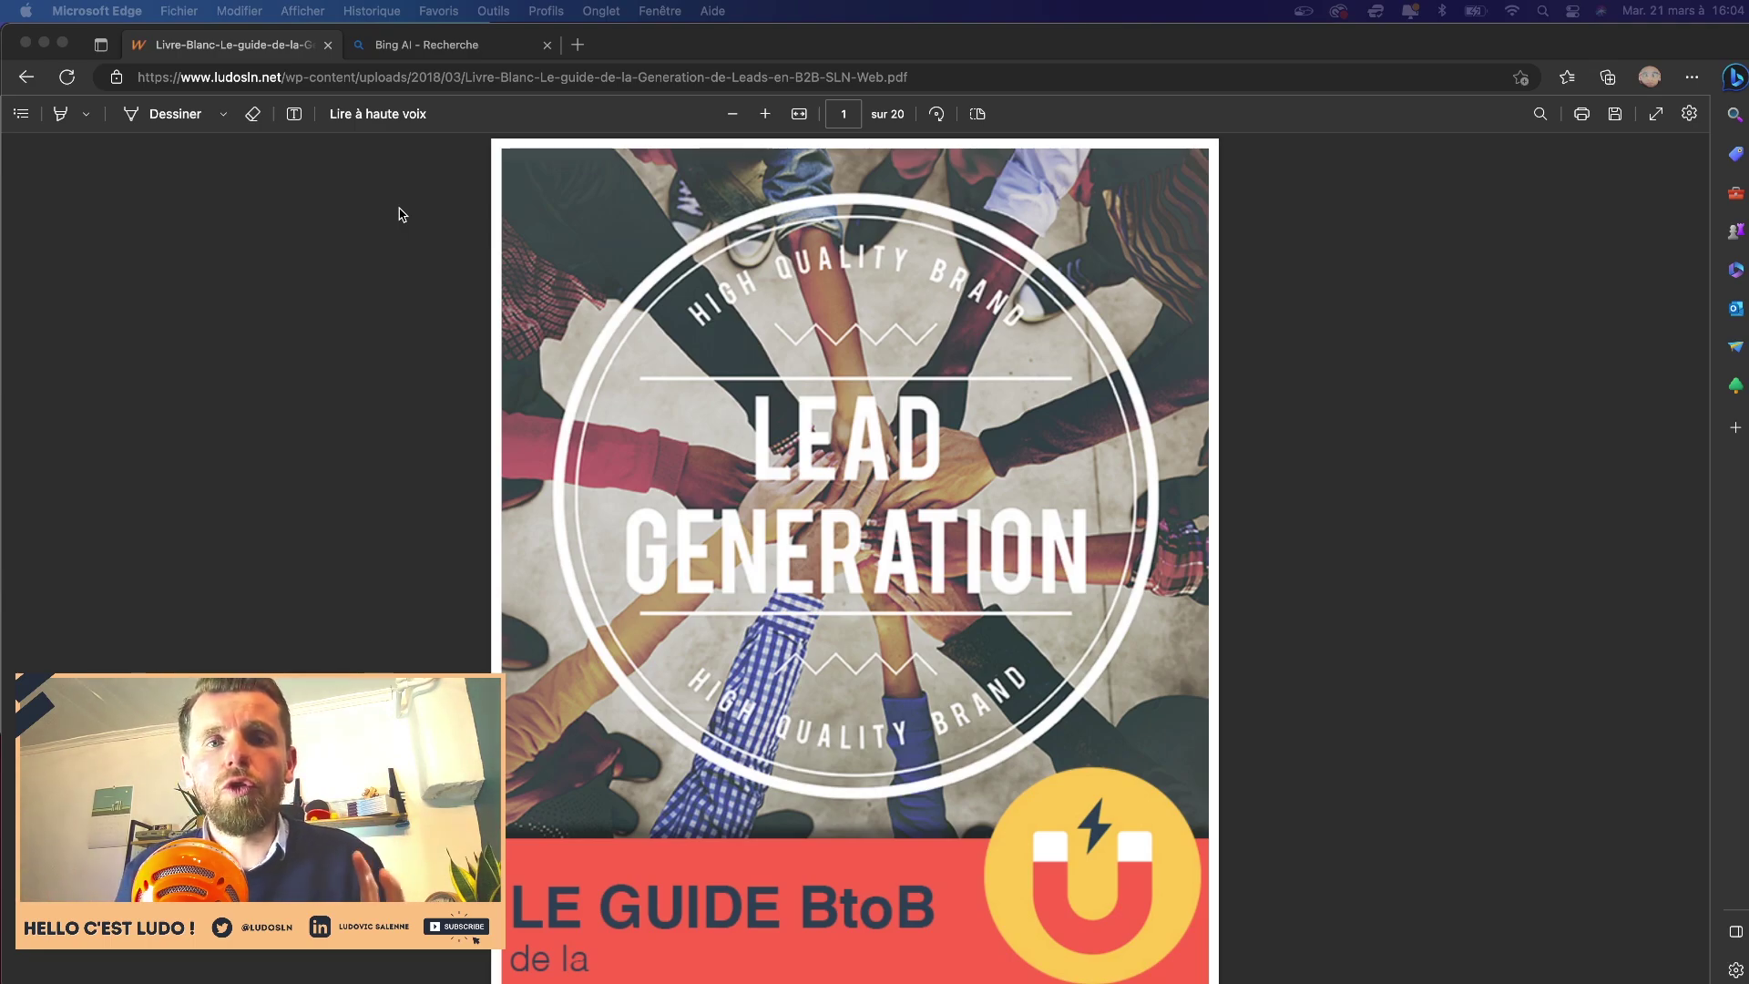
# Switch to the Bing AI conversation that summarises the B2B lead generation white paper PDF.
pyautogui.click(397, 46)
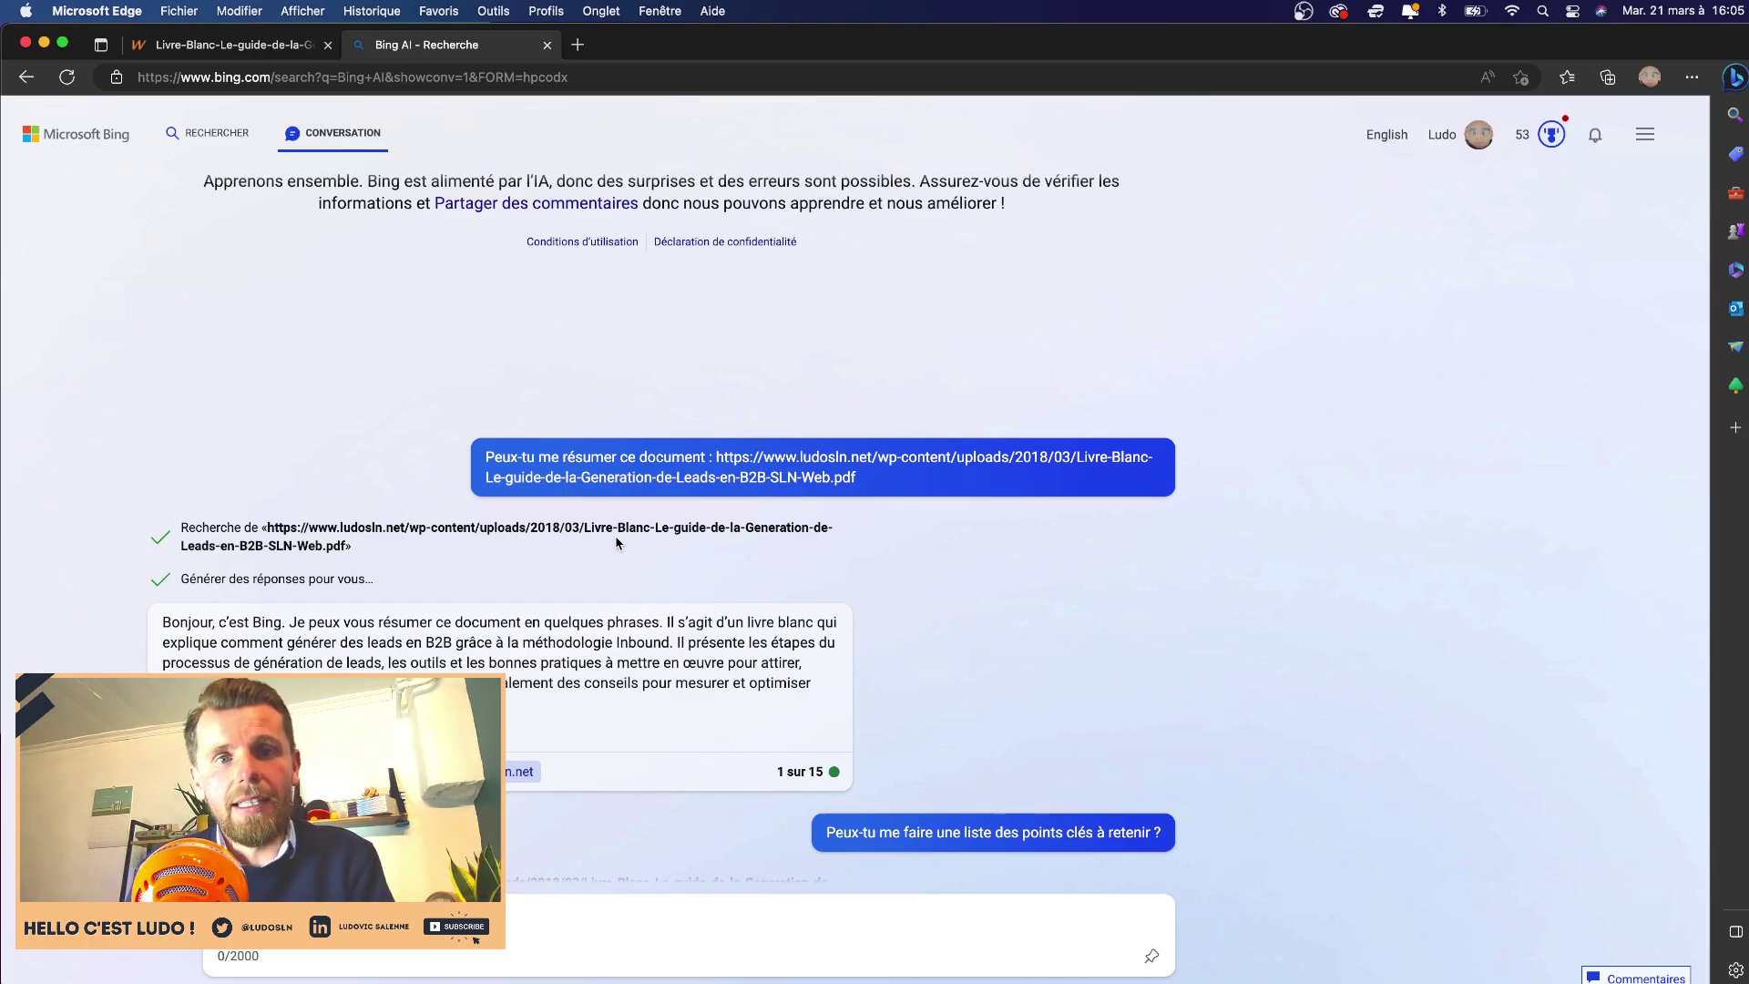
pyautogui.moveTo(446, 45); pyautogui.dragTo(1239, 31)
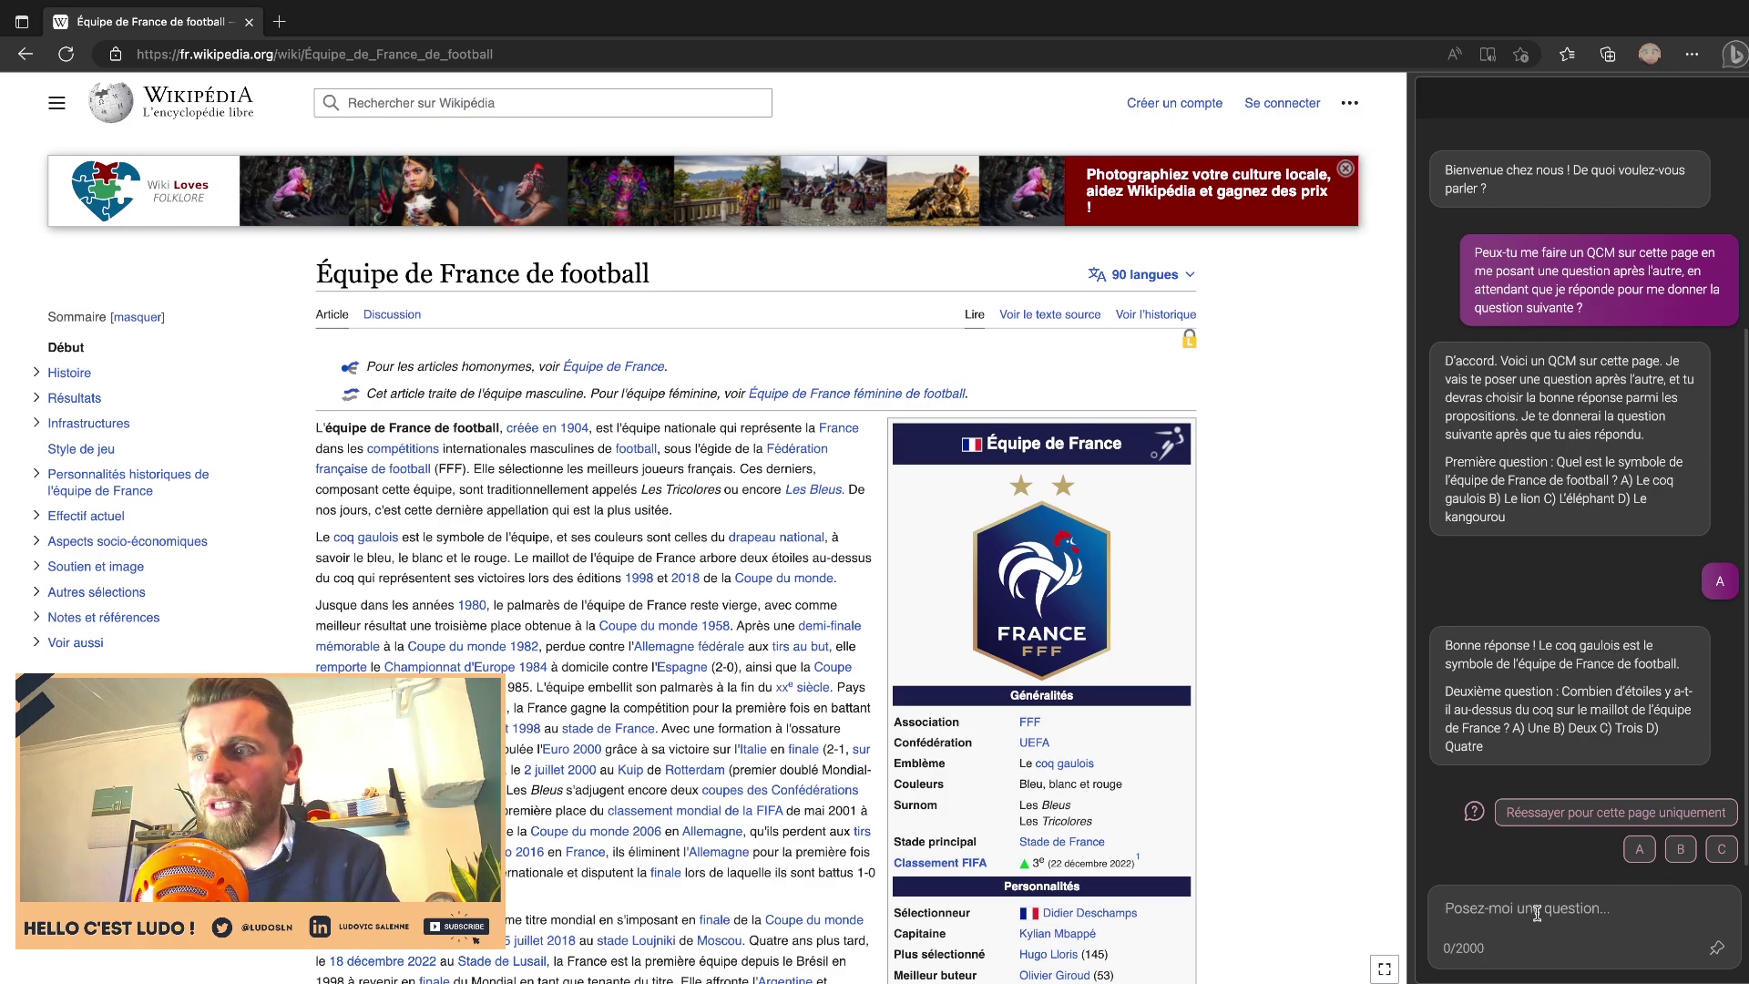
# Answer the chat's quiz on the France football team page with B for the second question and A for the third.
pyautogui.press('ctrl+super+space')
pyautogui.click(1649, 908)
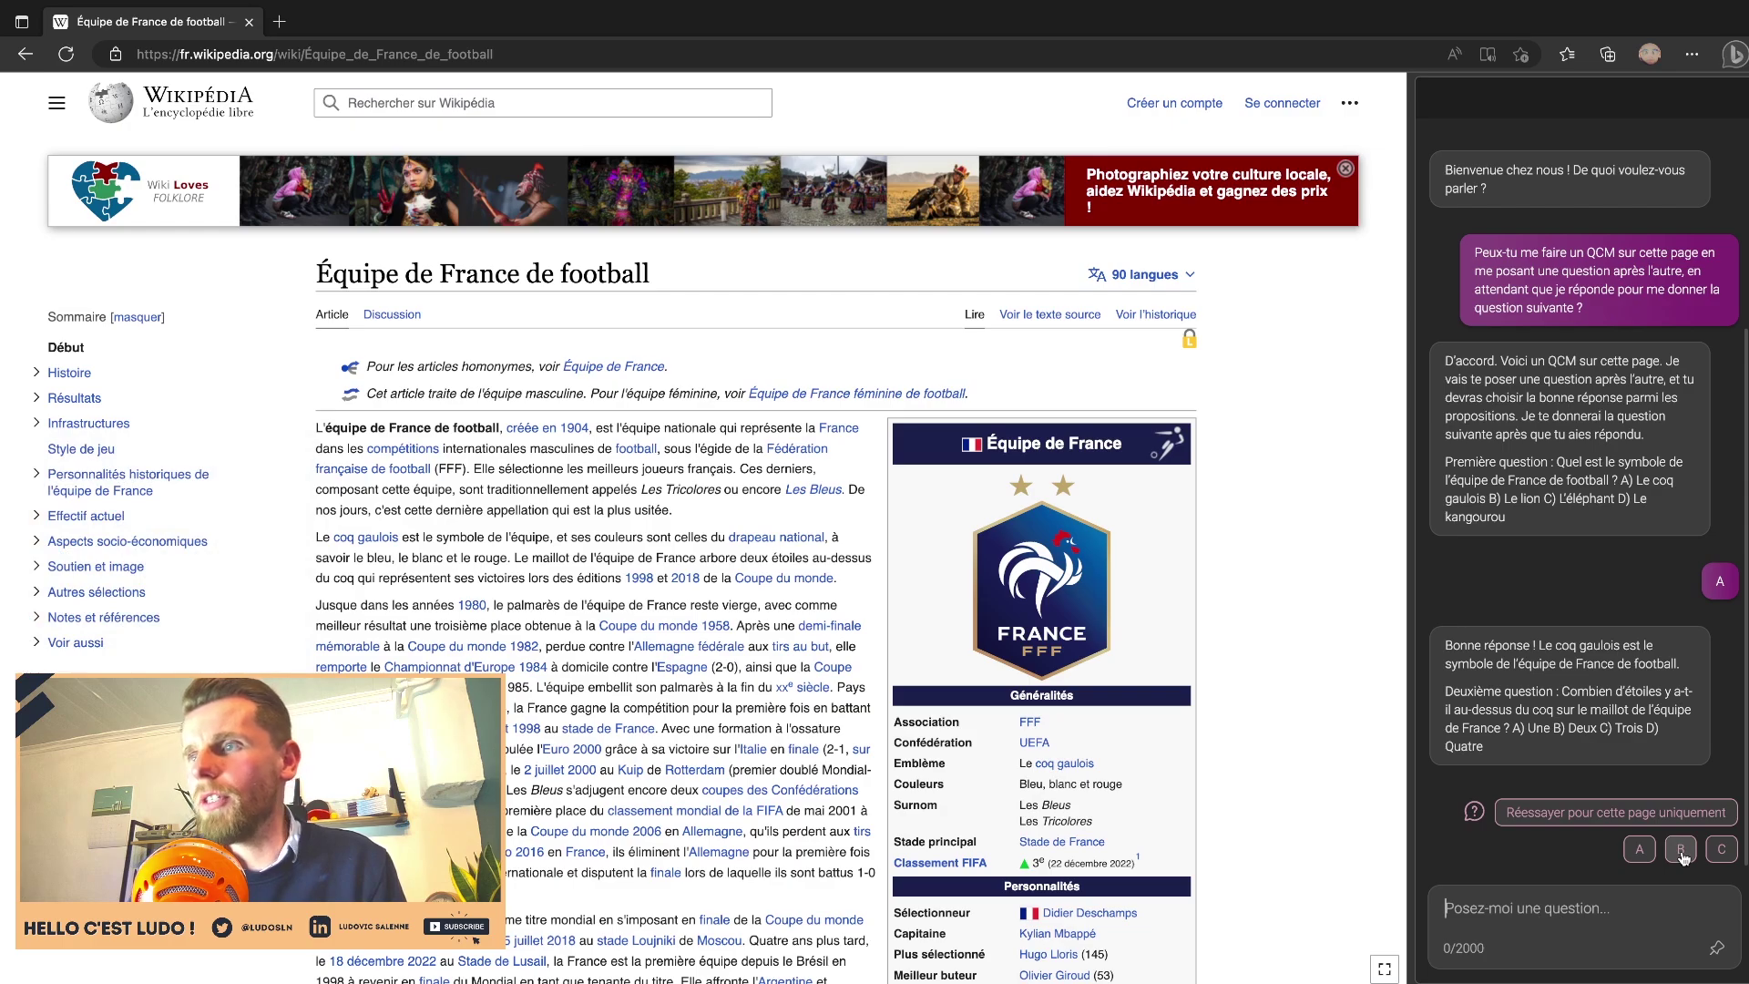
pyautogui.click(1682, 850)
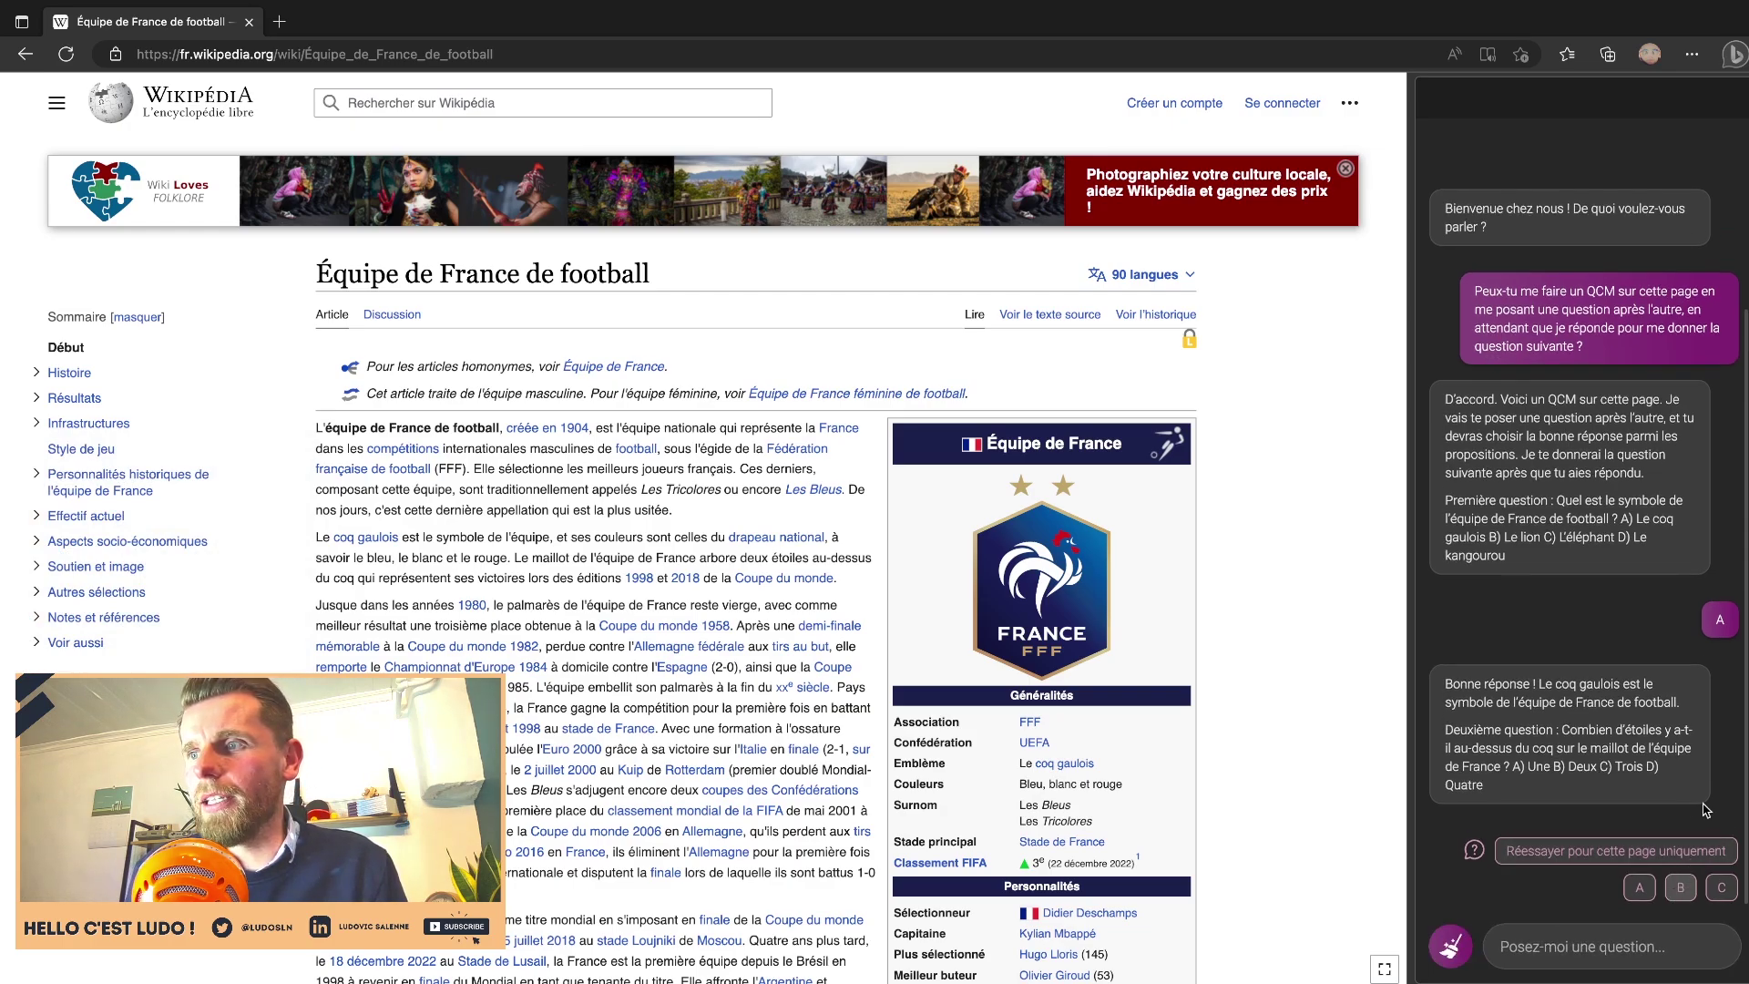
pyautogui.click(1682, 889)
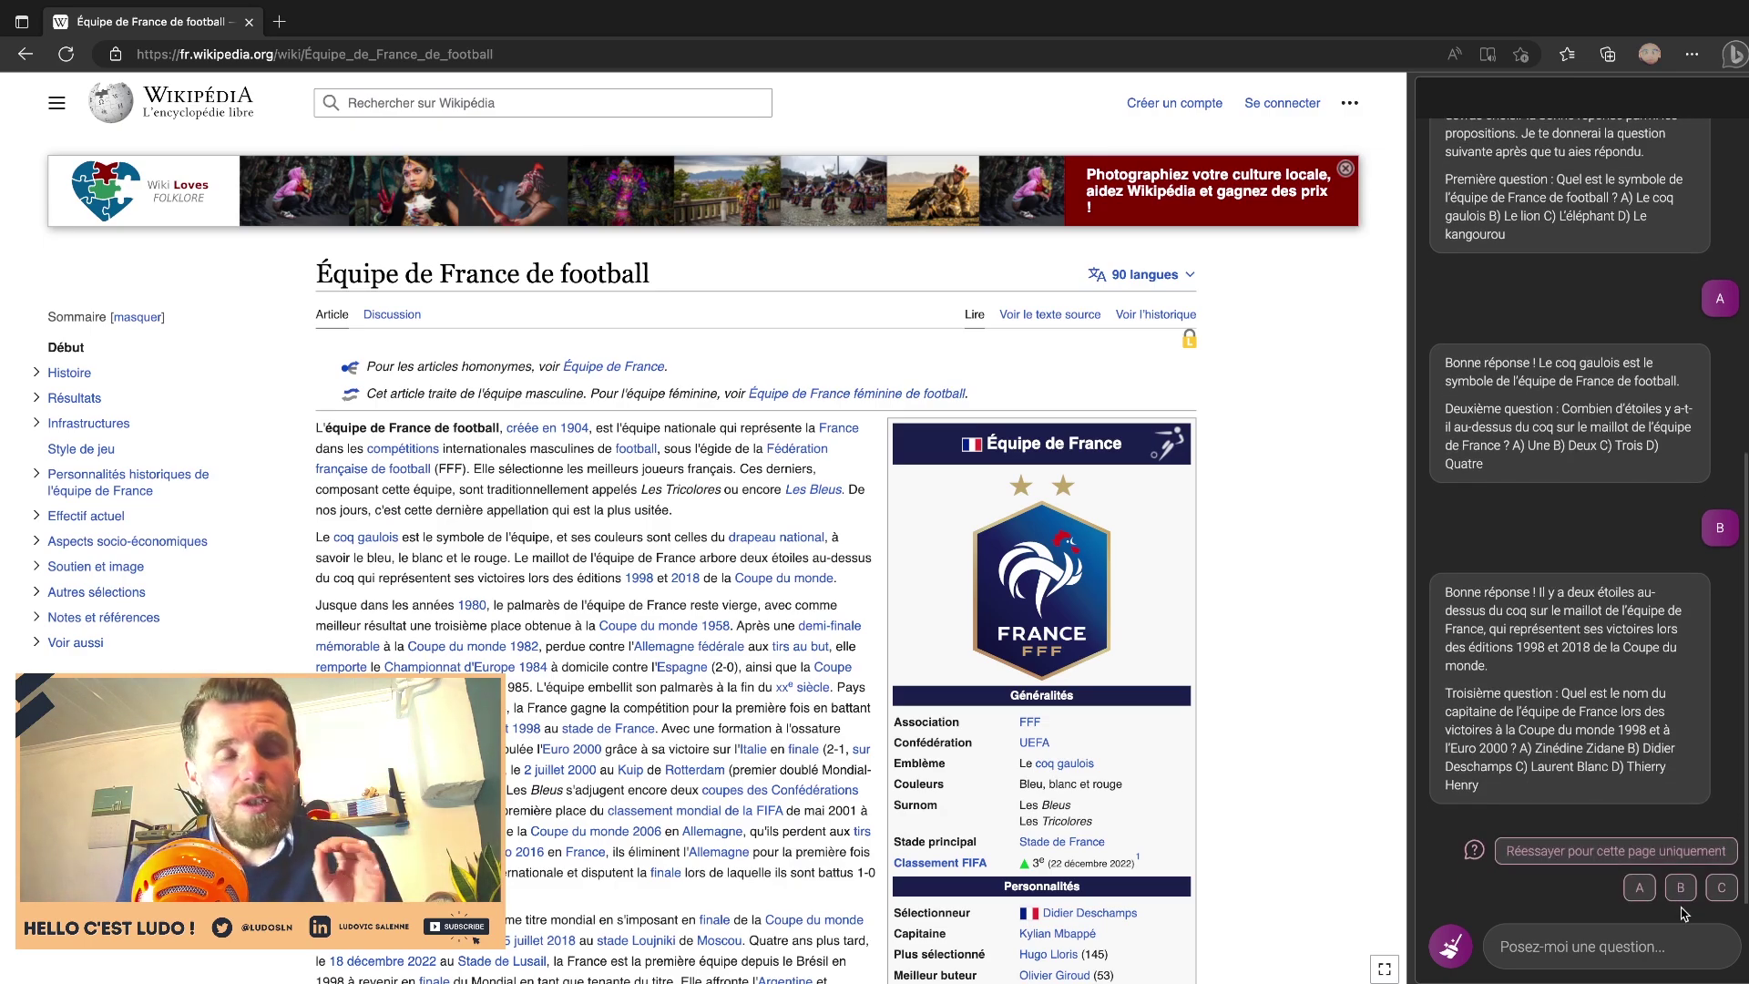
pyautogui.click(1637, 890)
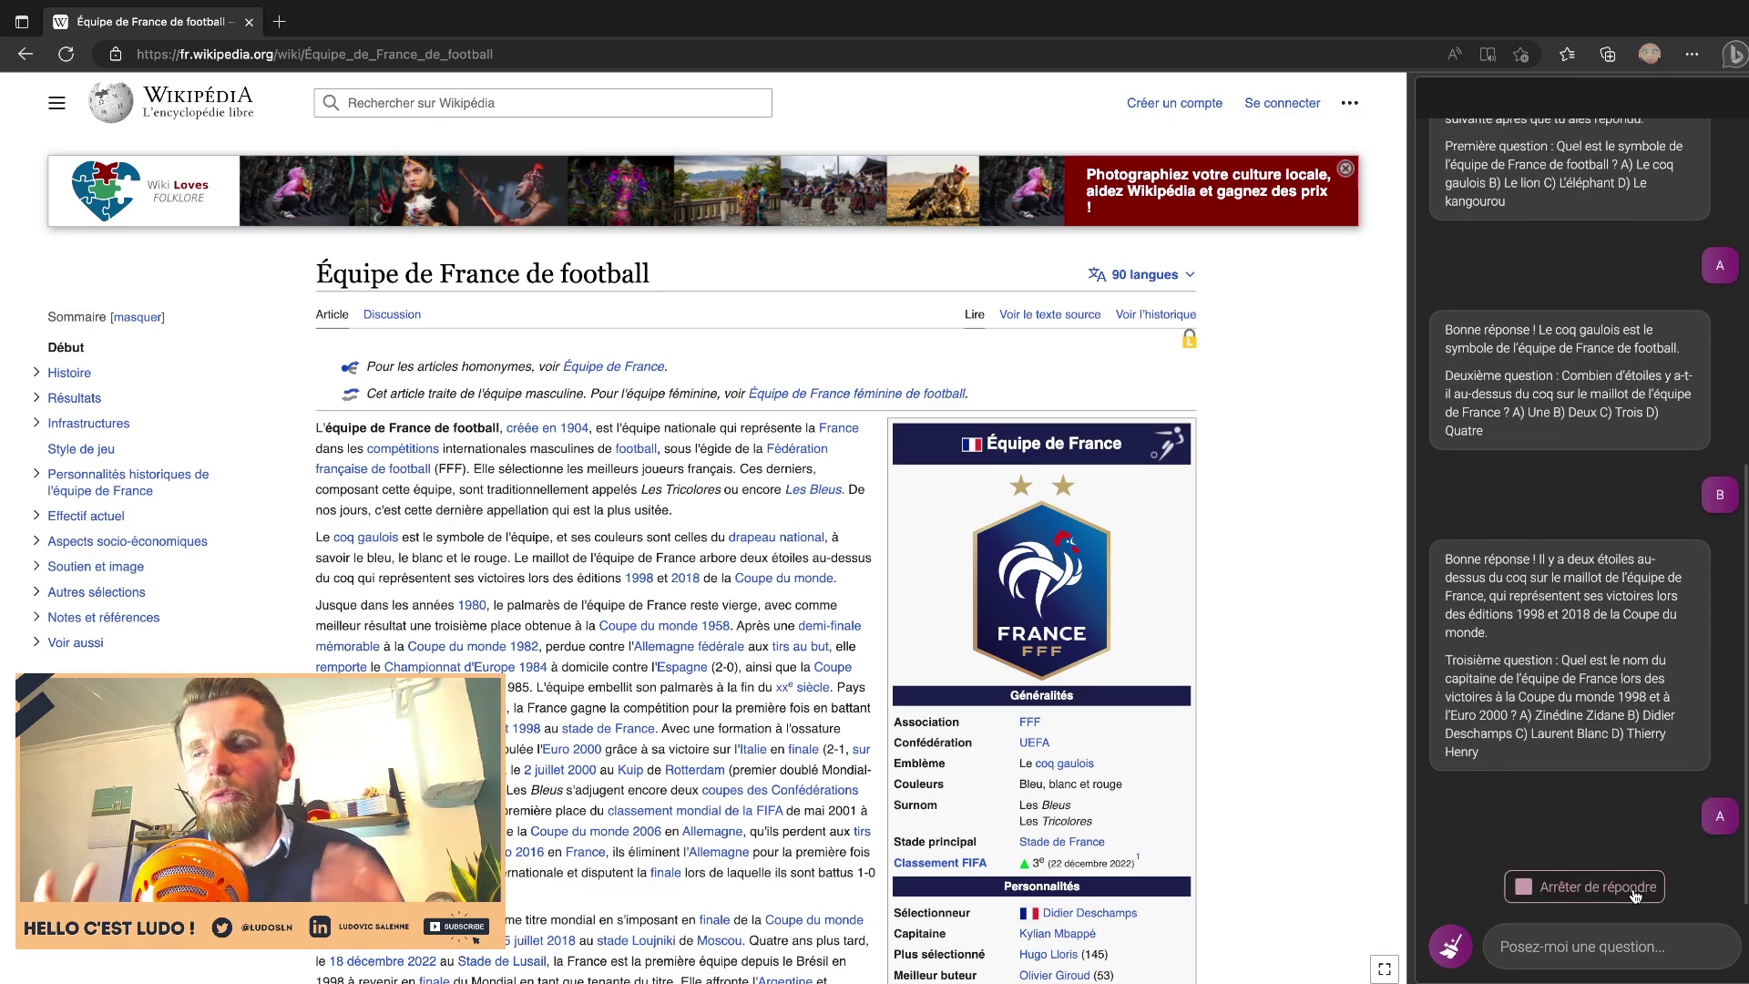